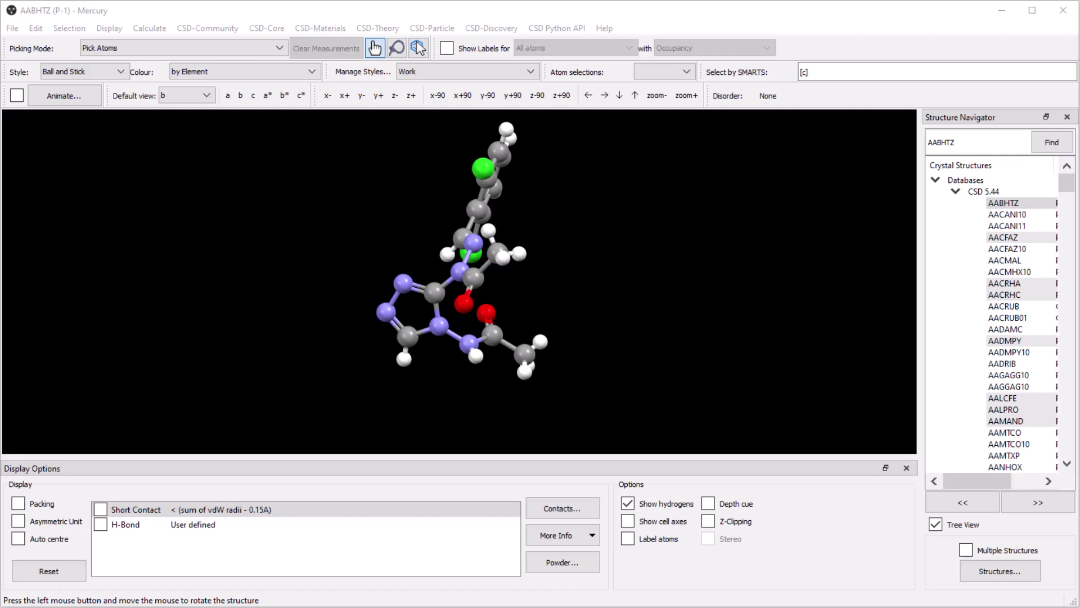
Display the CSD structure ABALIC from the structure list
click(974, 147)
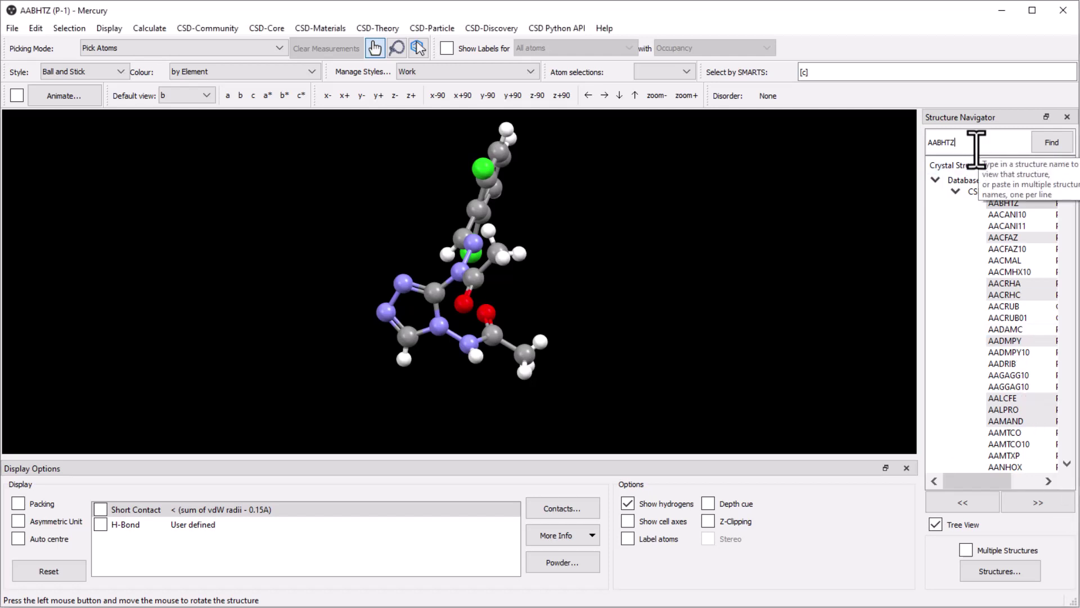
key(BackSpace)
key(BackSpace)
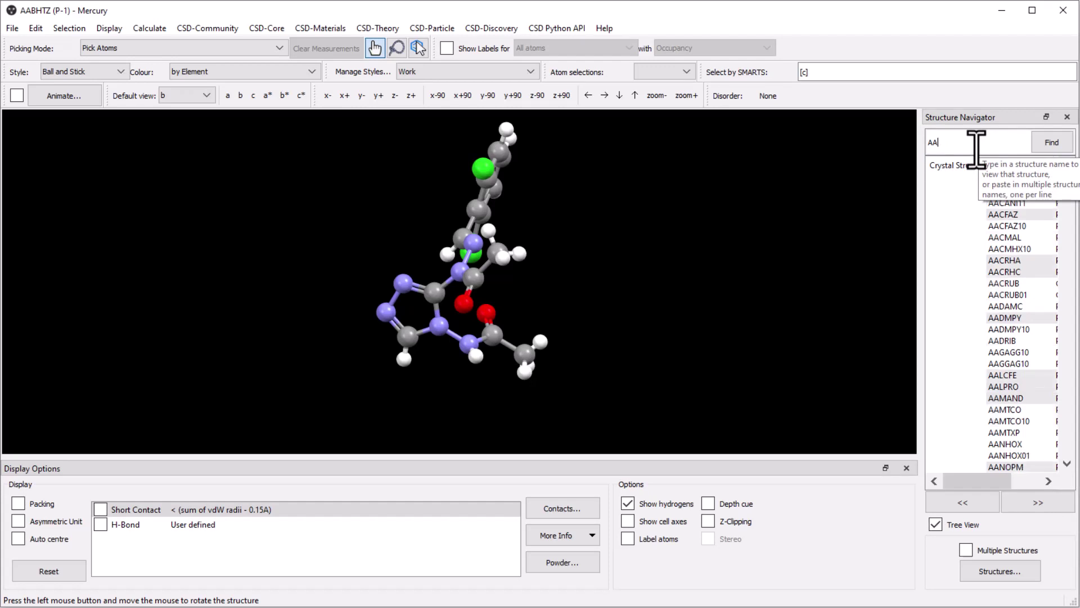
text(BAL)
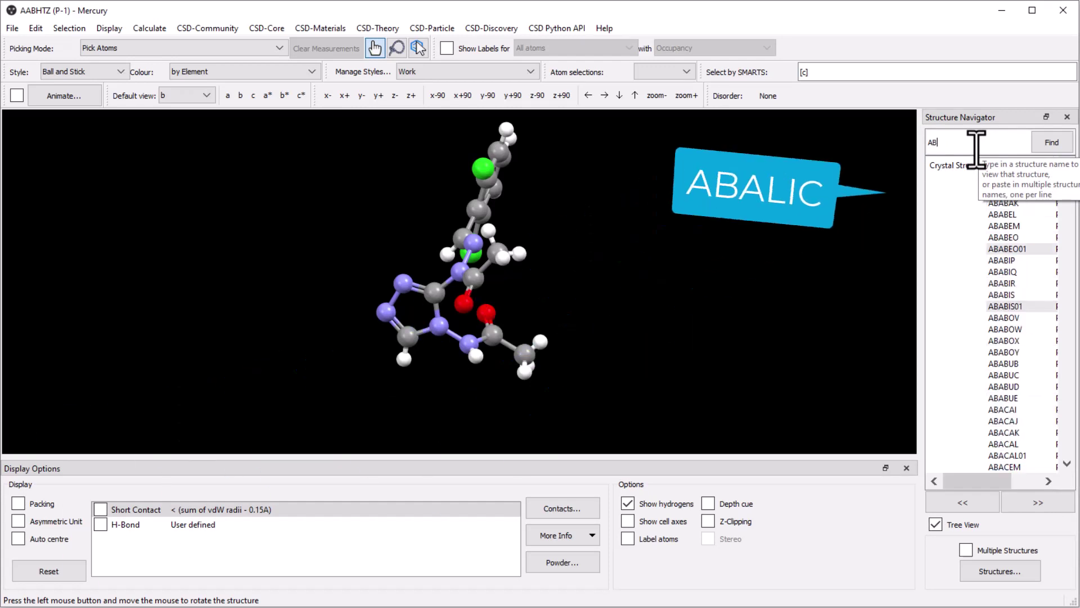
text(IC)
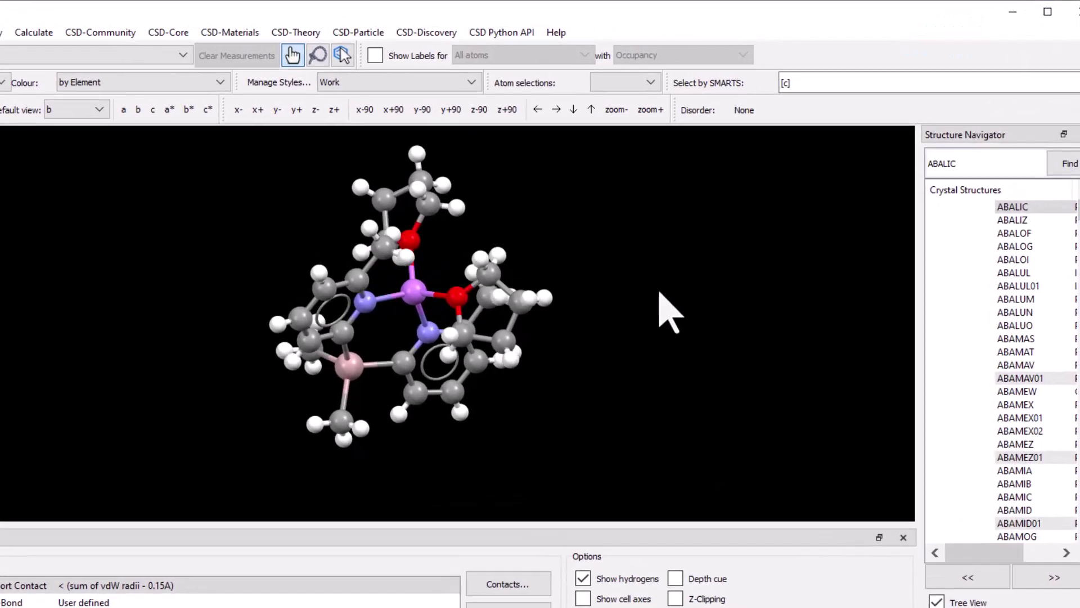
drag(660, 293, 753, 419)
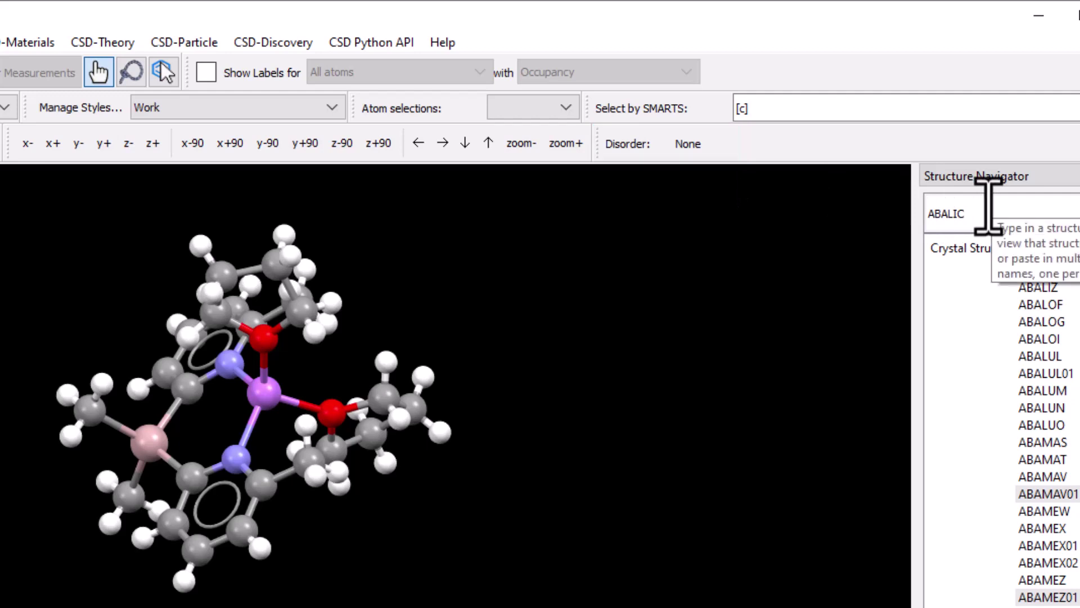
Switch the displayed CSD structure to ABALIB
key(BackSpace)
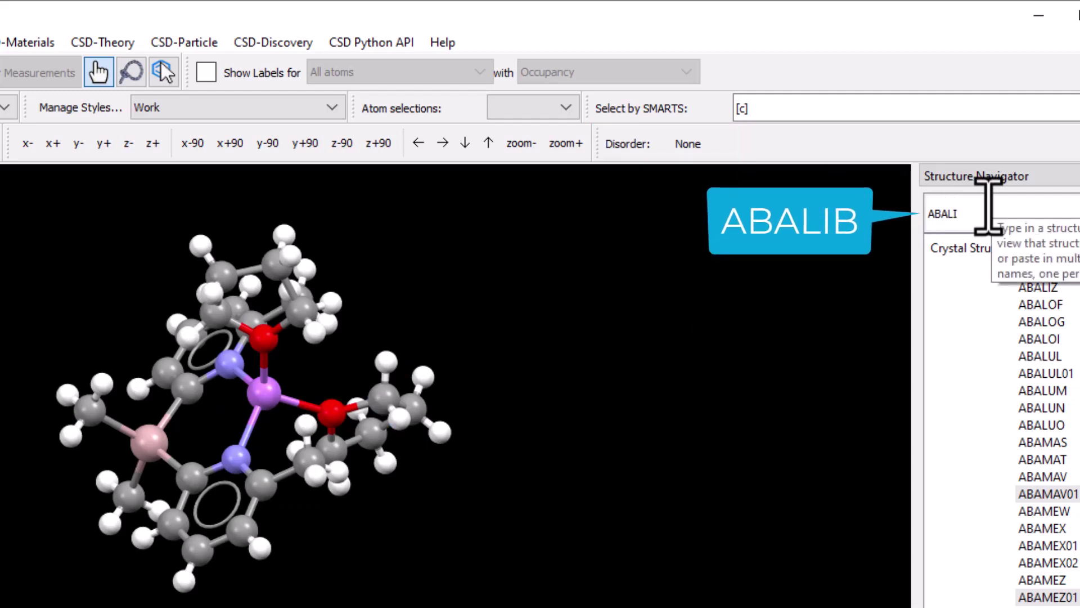
text(B)
drag(670, 277, 641, 431)
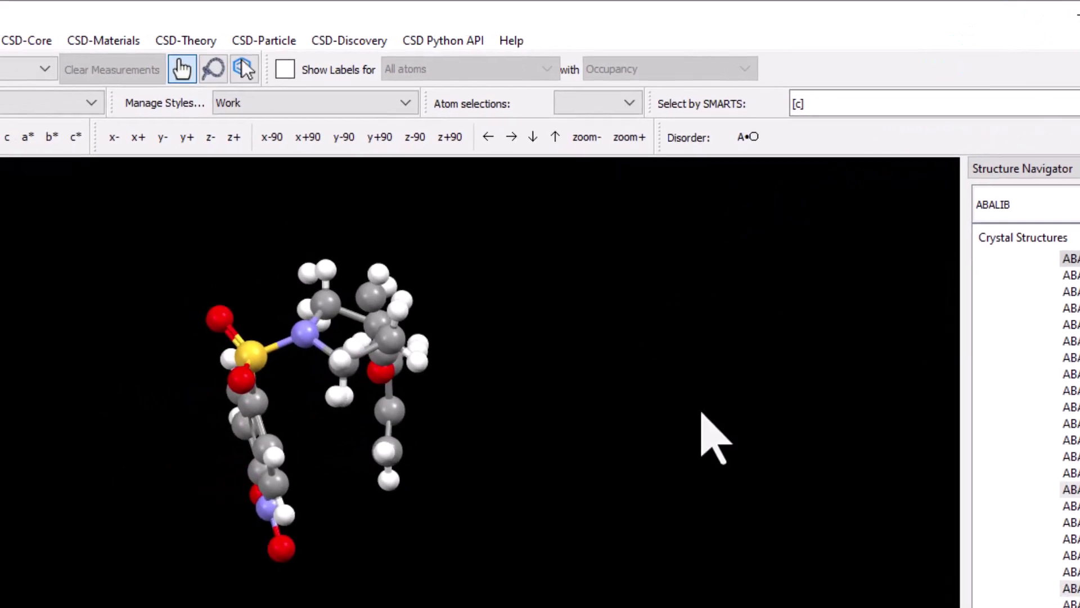
Colour the atoms of ABALIB by Element or Suppression to distinguish the disordered atoms
scroll(695, 404, up, 3)
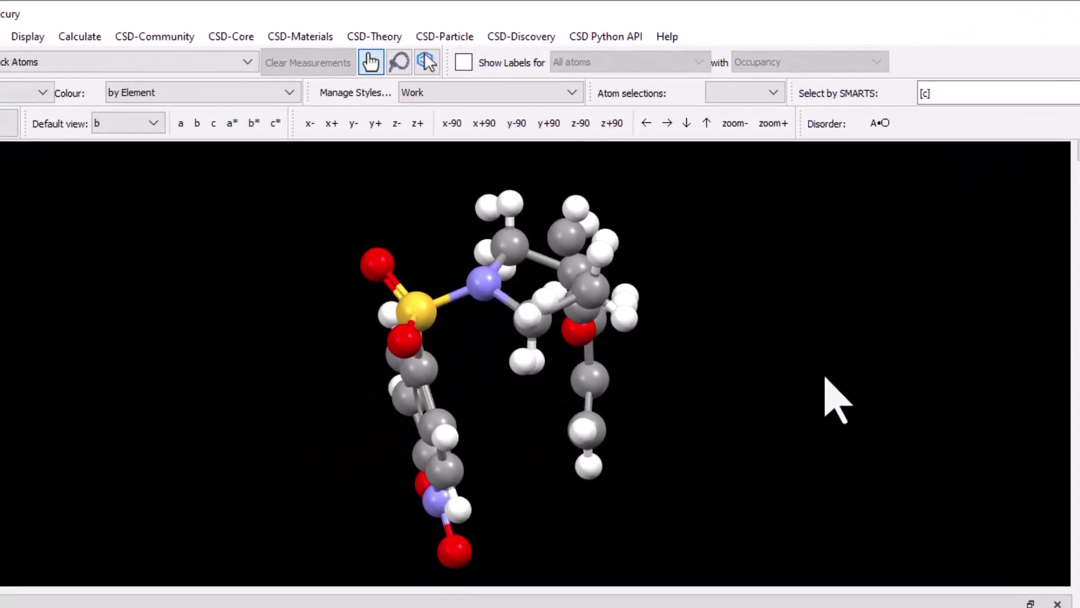
drag(825, 378, 728, 352)
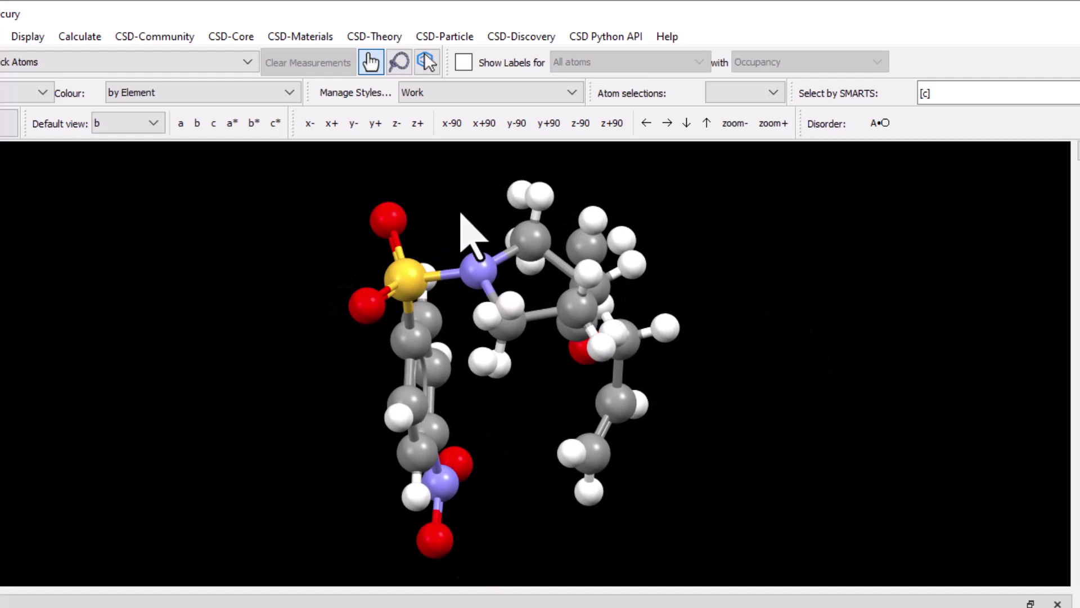
click(261, 99)
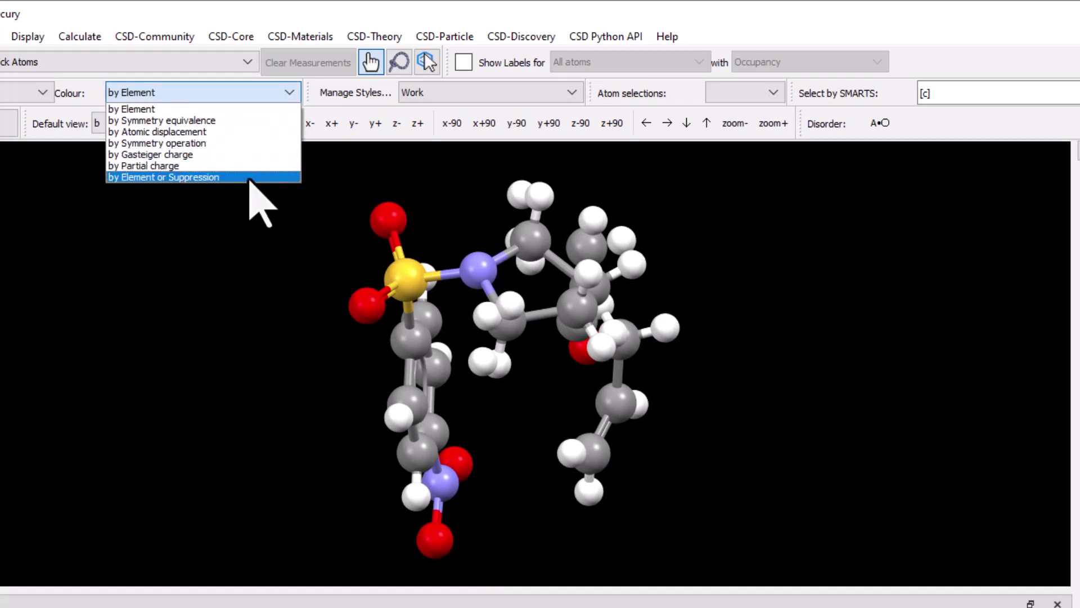
click(251, 177)
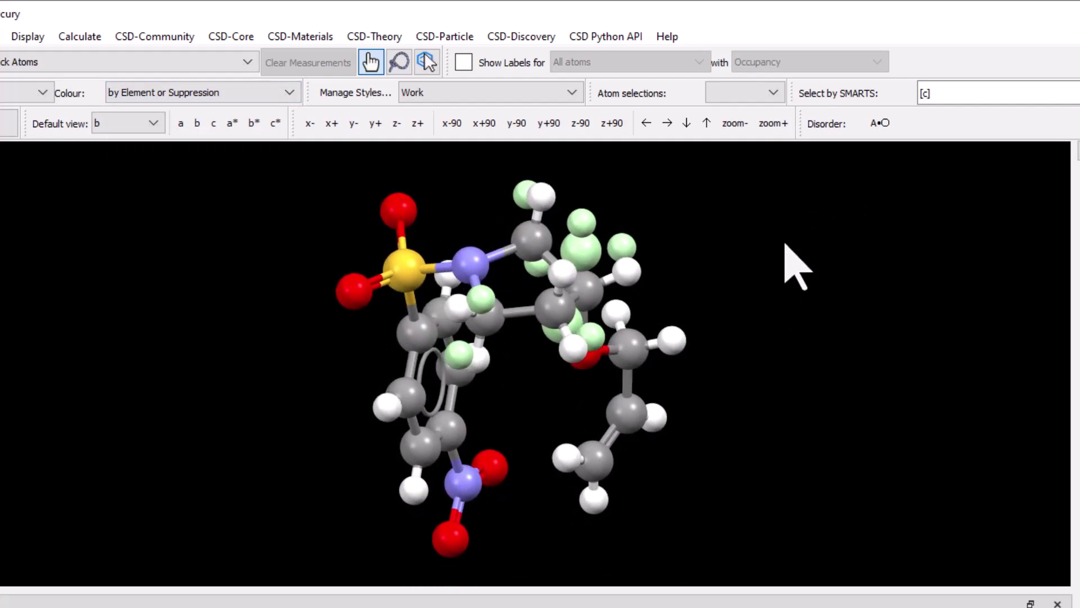
Label only the carbon atoms of ABALIB with their occupancy
click(464, 62)
click(596, 67)
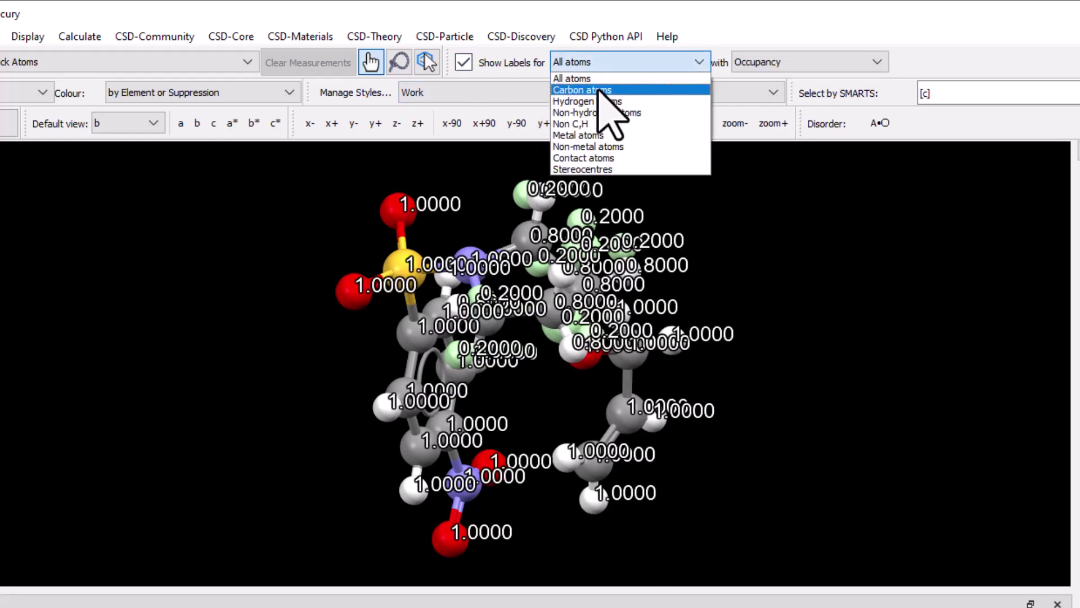
click(601, 91)
scroll(820, 302, up, 5)
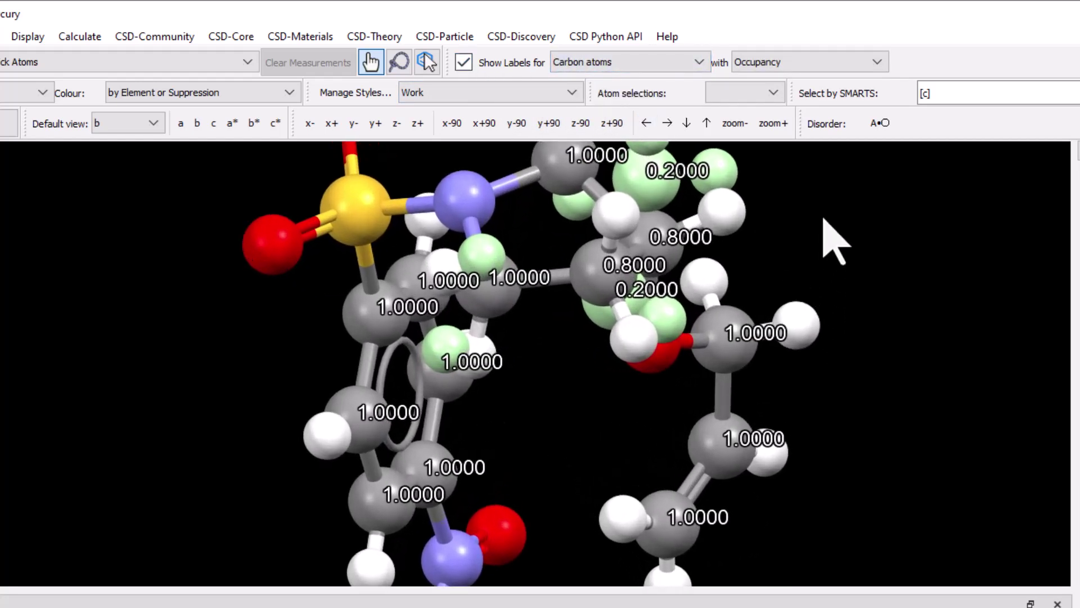
drag(807, 273, 902, 266)
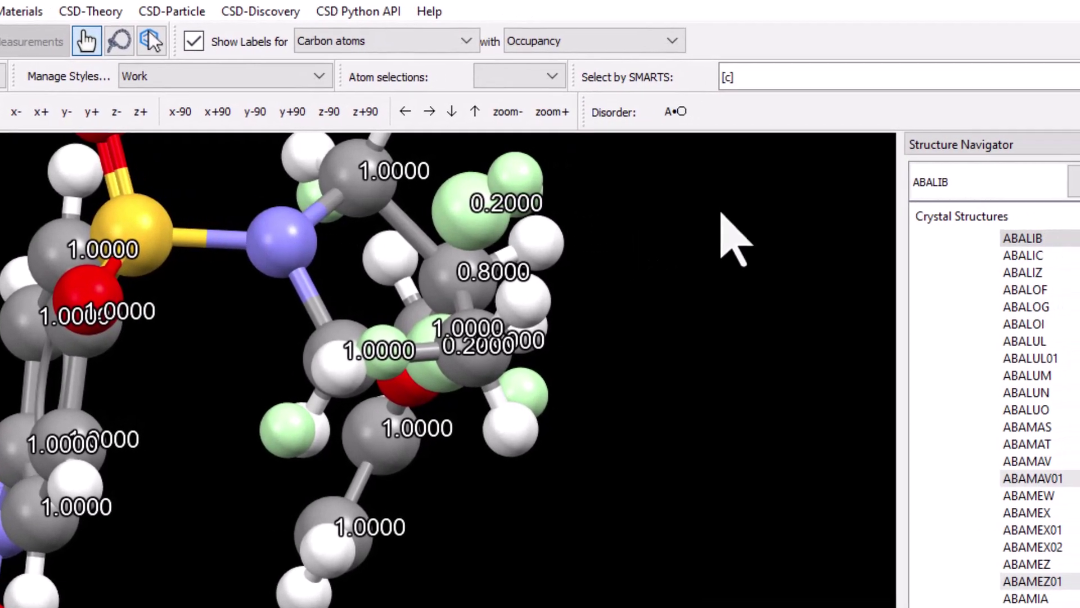
Show only the major, 0.8-occupancy disorder component of ABALIB and hide the atom labels
click(682, 114)
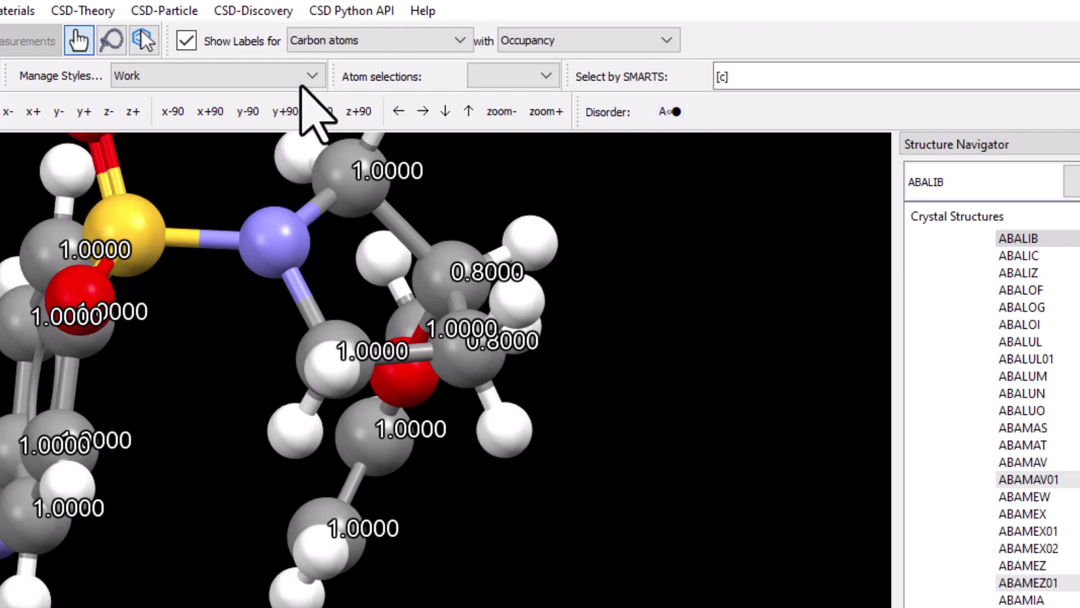
click(188, 40)
right_drag(620, 283, 608, 399)
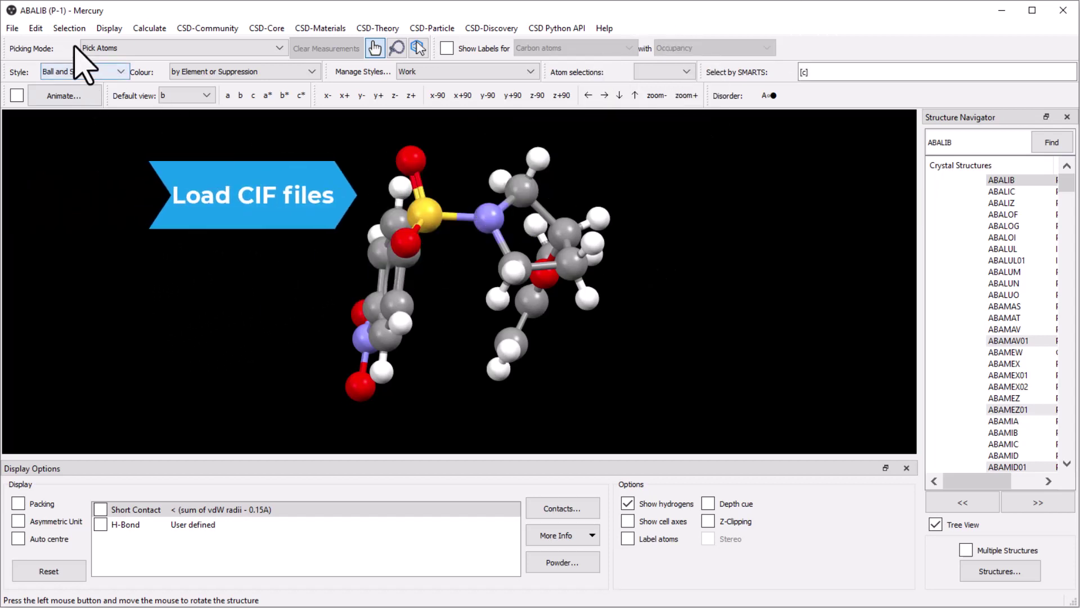
Load all six CIF files from the Disorder-visualization folder, AJEFAY.cif through JAZPOT.cif
click(14, 28)
click(22, 43)
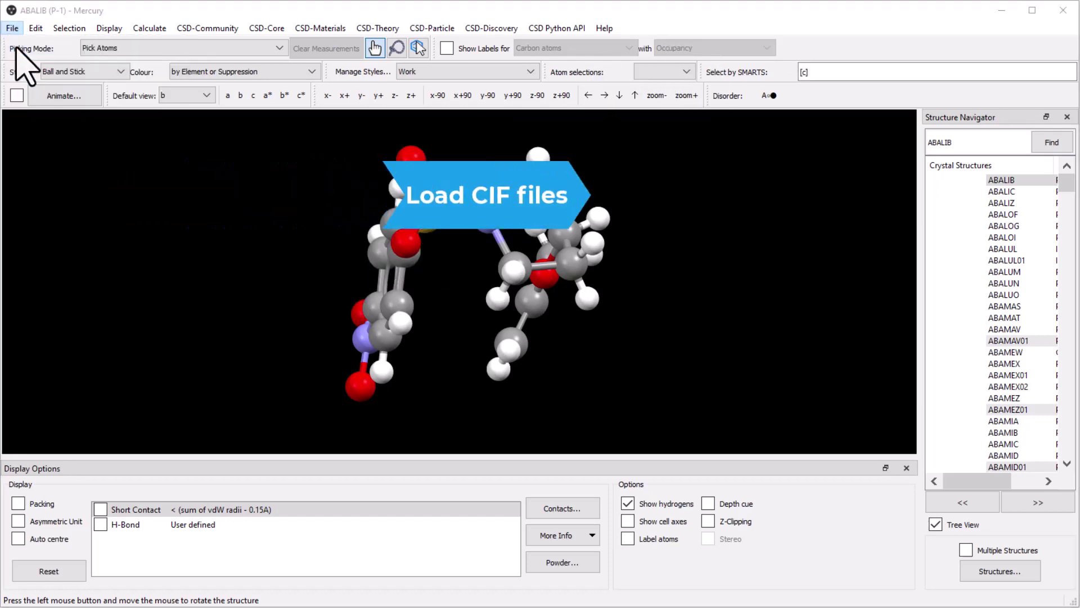
click(189, 133)
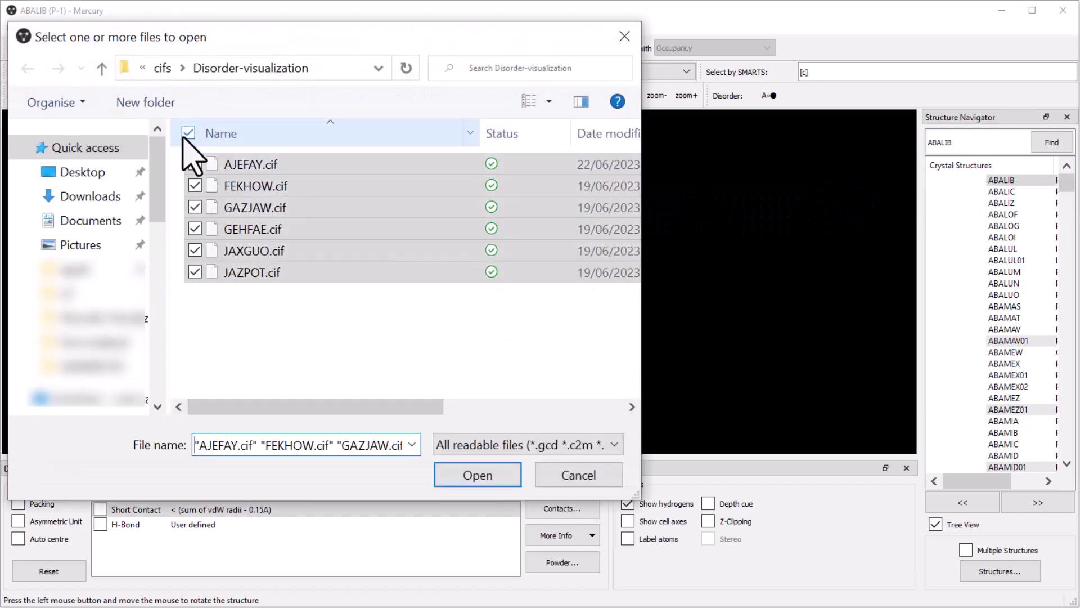
click(475, 479)
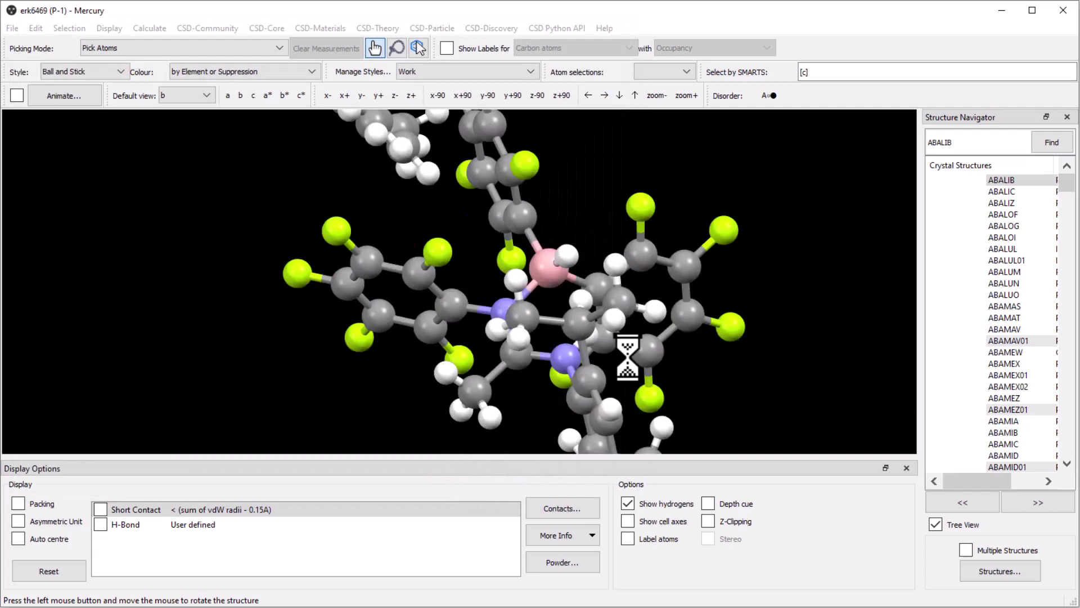
Display the structure LCU-104 from the loaded FEKHOW.cif file
scroll(1024, 374, down, 2)
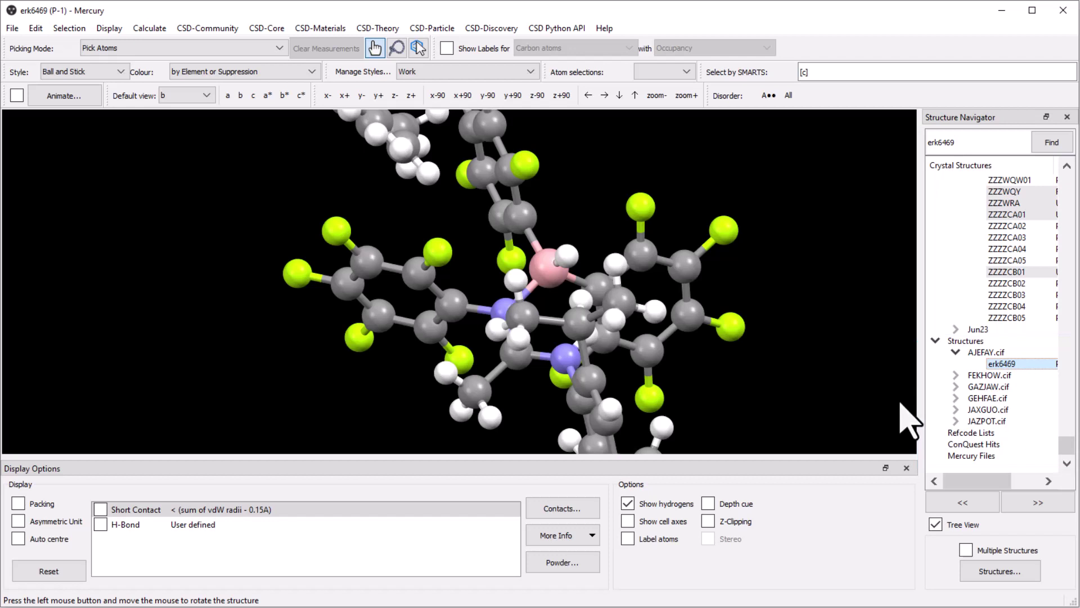
click(955, 375)
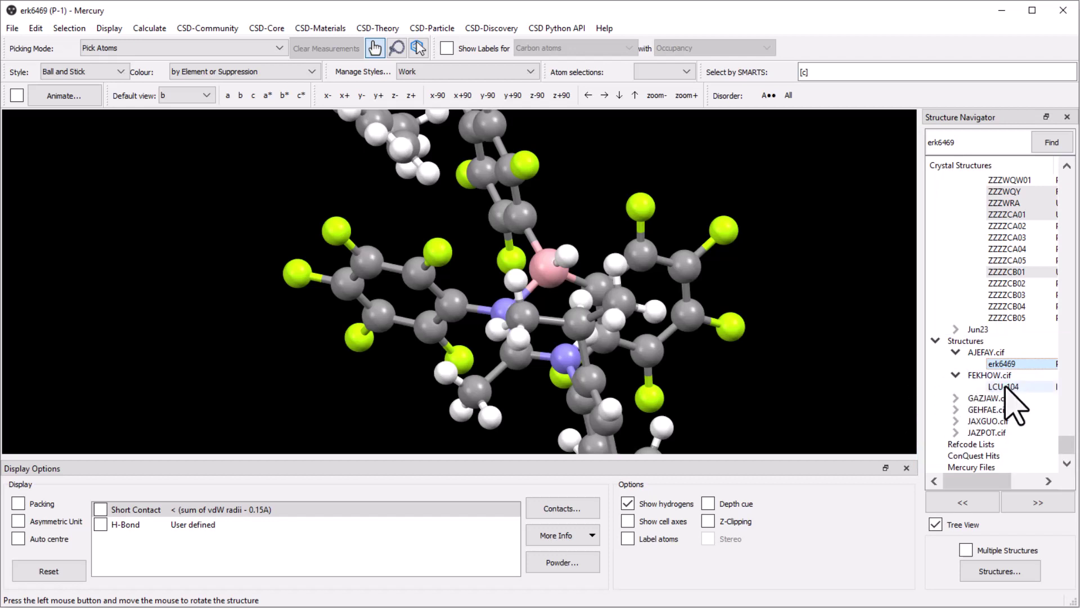
click(1004, 386)
drag(760, 272, 821, 360)
drag(753, 349, 735, 350)
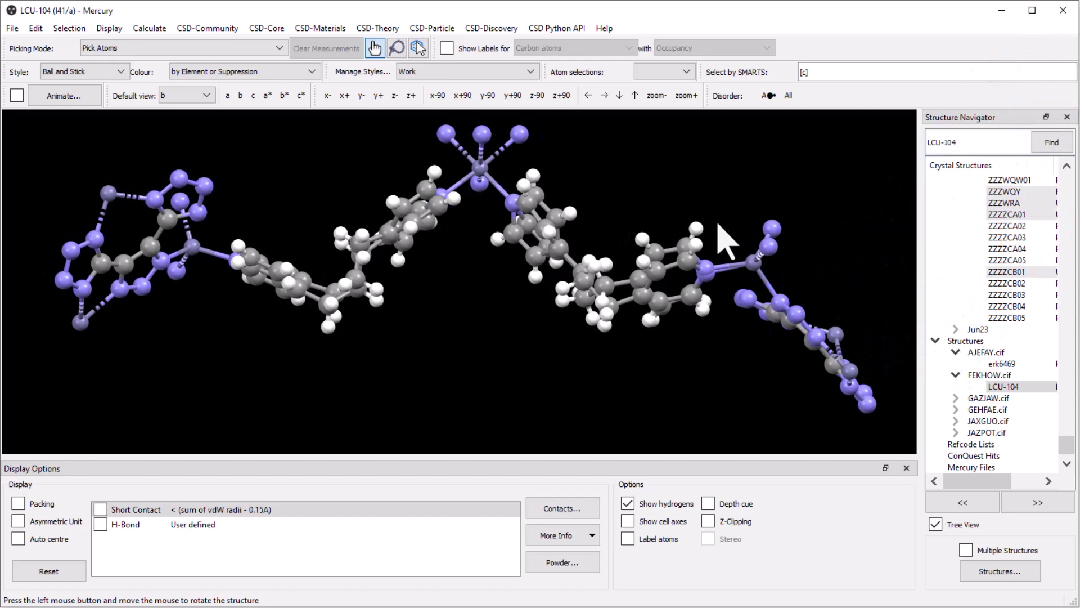
drag(703, 179, 686, 262)
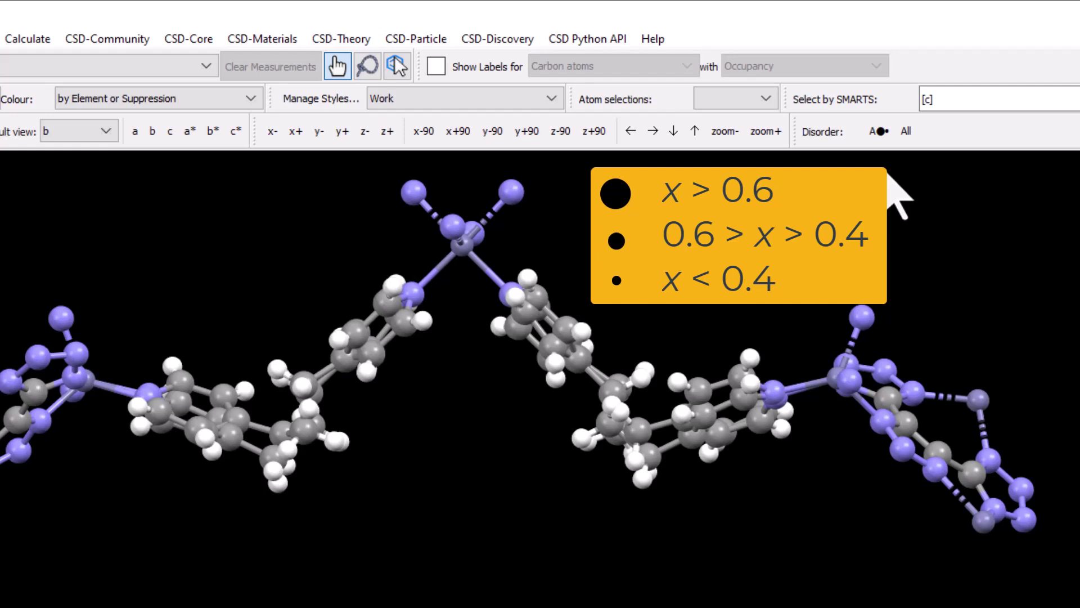
Show only the major disorder component of LCU-104 and label its carbon atoms with their occupancy
click(881, 131)
drag(881, 163, 887, 232)
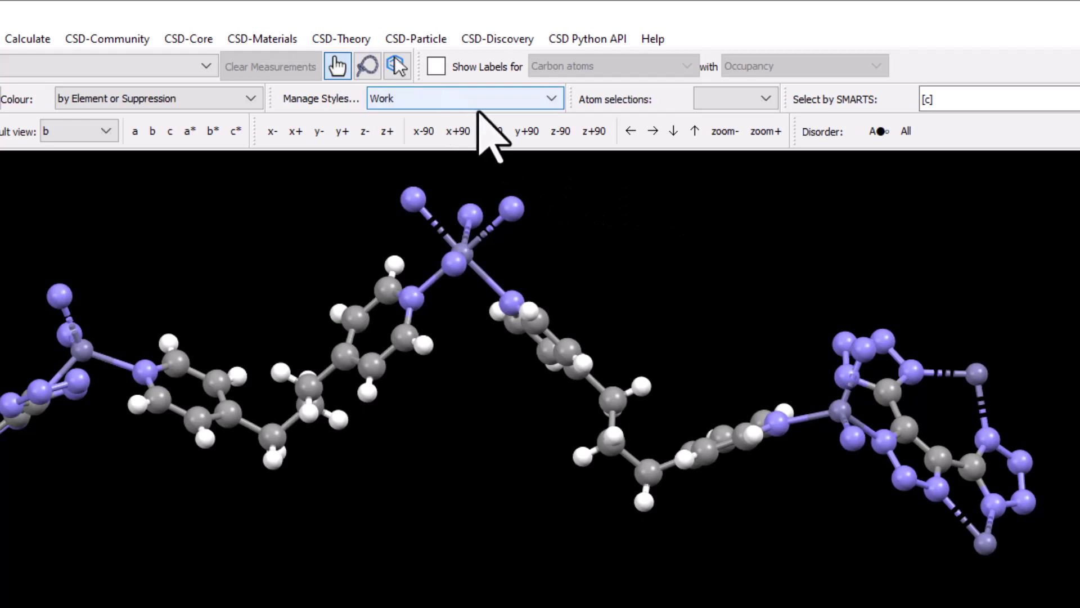
click(445, 66)
drag(784, 252, 743, 363)
right_drag(743, 363, 800, 183)
drag(782, 414, 805, 292)
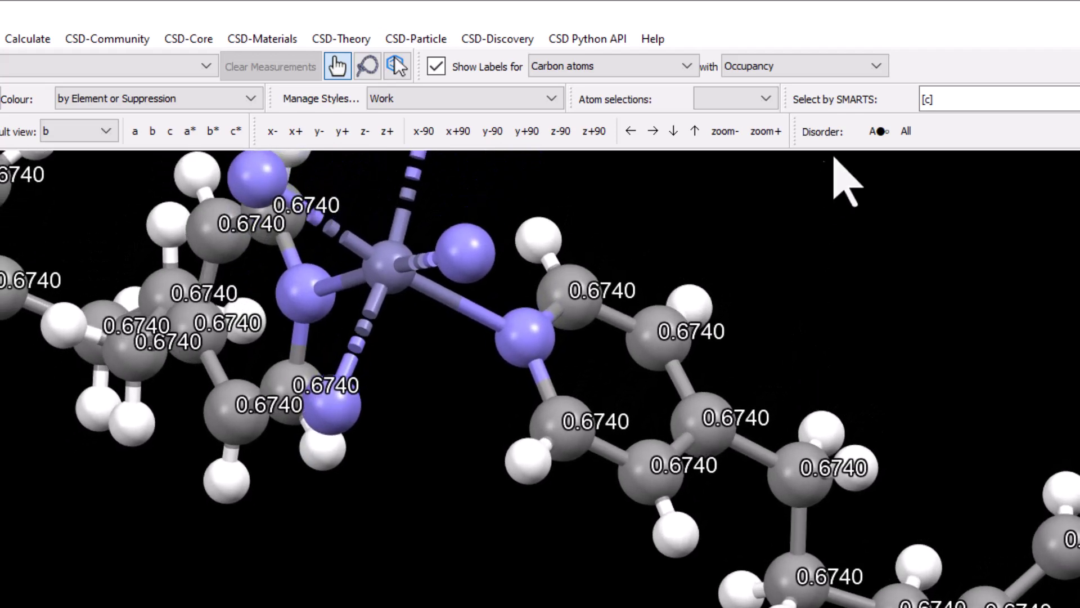
Alternate between the minor and major disorder components of LCU-104 to compare their carbon occupancies
click(881, 133)
drag(880, 265, 814, 250)
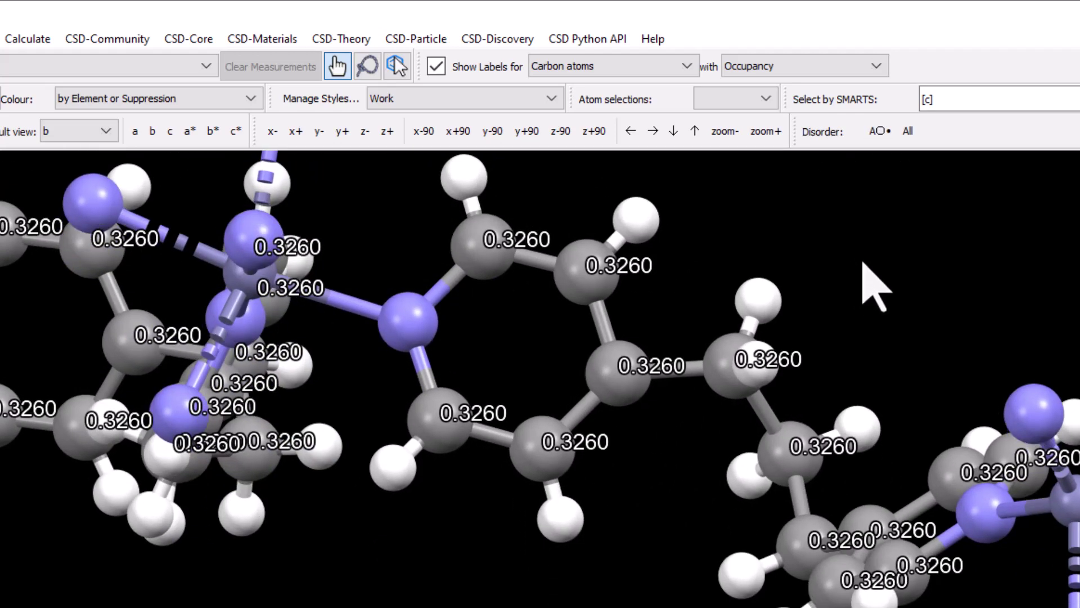
right_drag(863, 260, 840, 440)
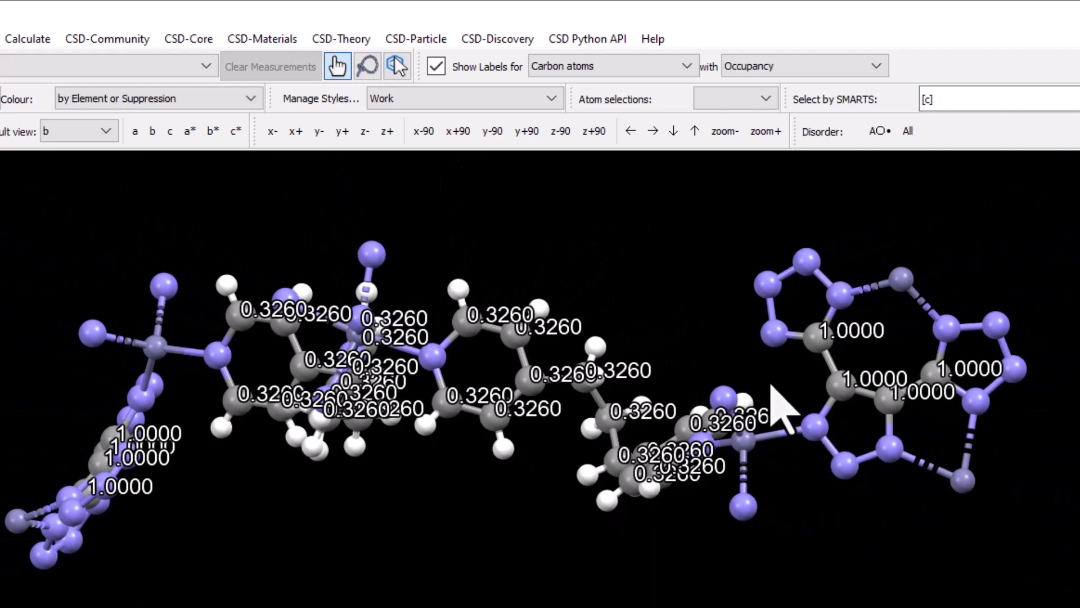
click(879, 132)
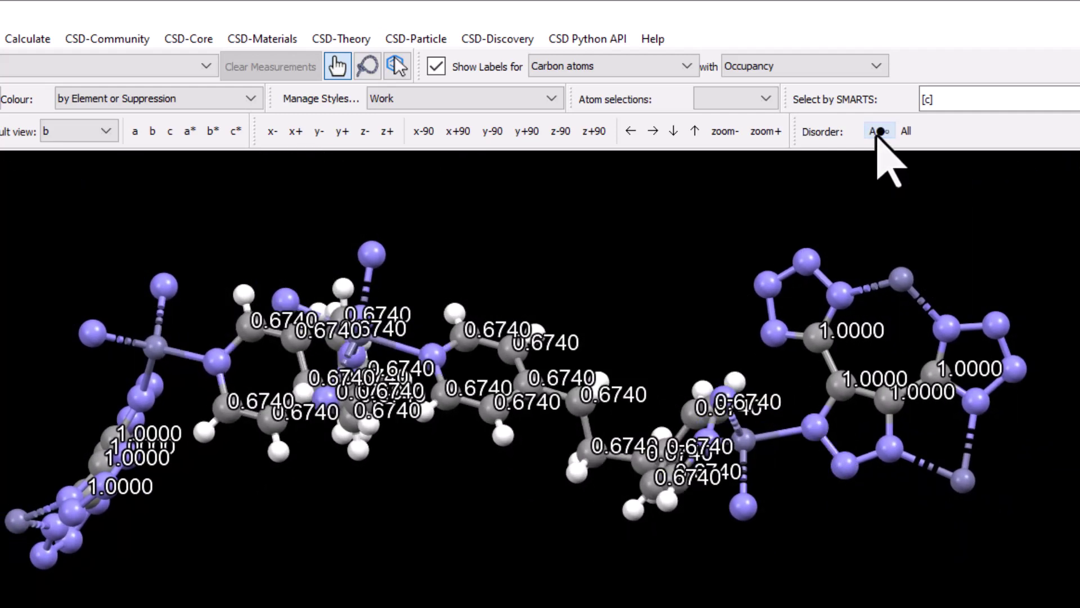
click(879, 132)
Hide the atom labels of LCU-104 and display all its disorder components together
click(436, 66)
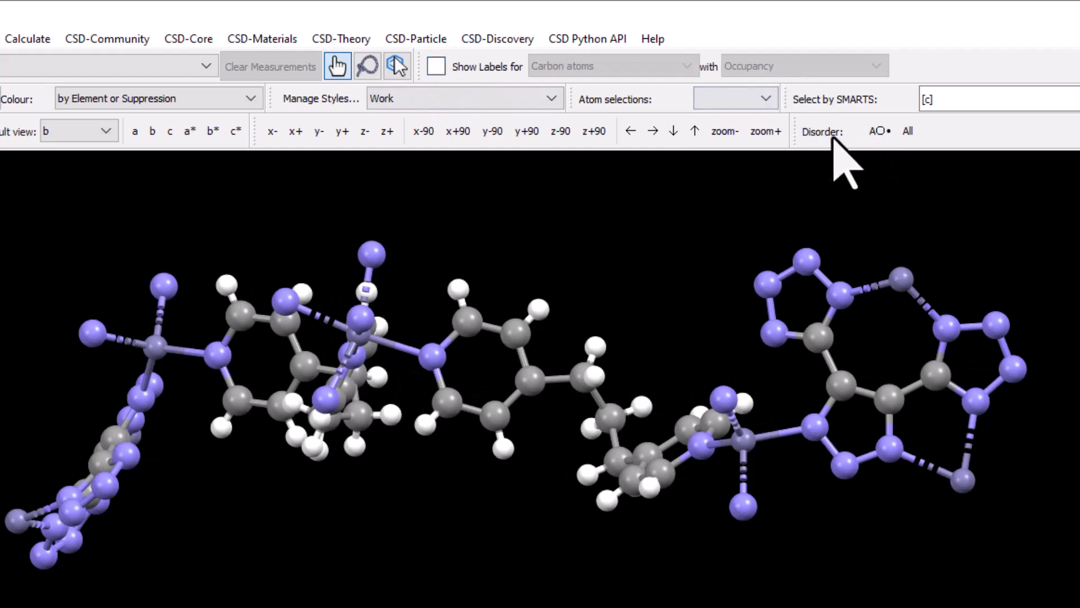
click(882, 131)
click(882, 131)
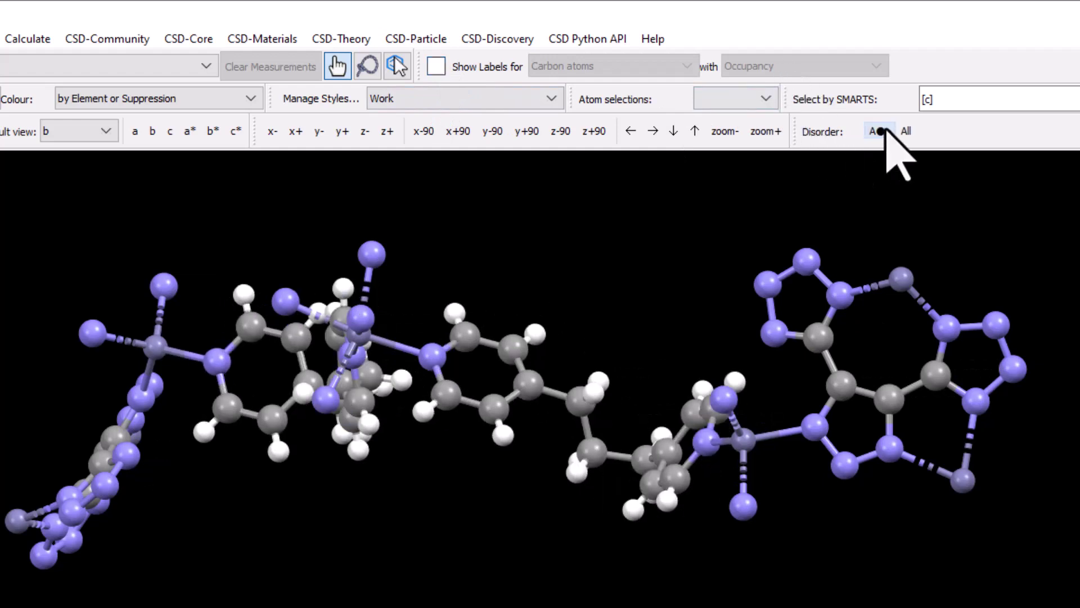
click(904, 131)
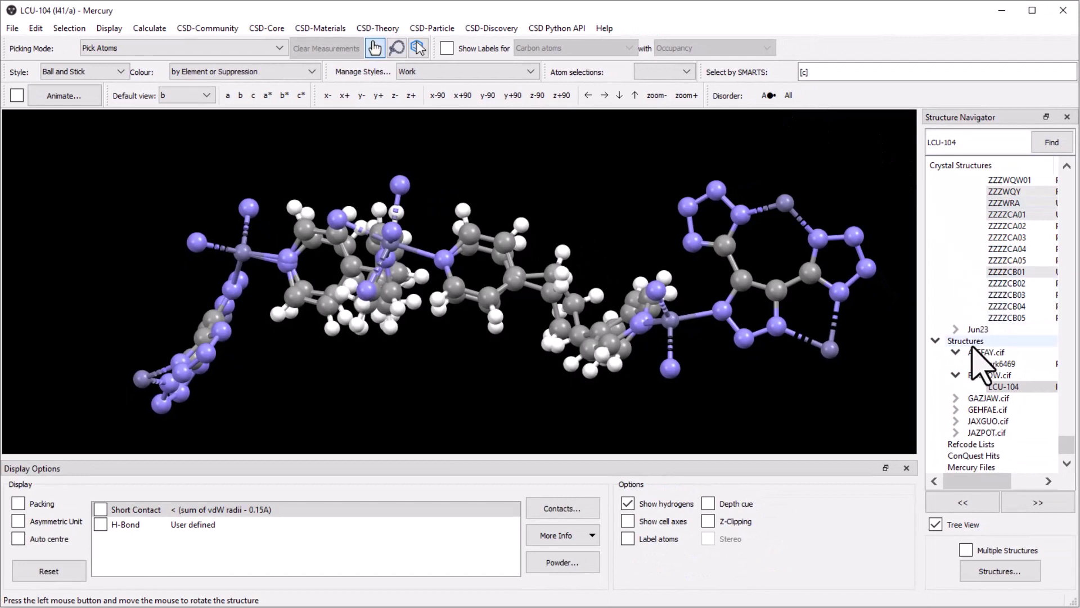
Display the structure 5985f from the loaded JAXGUO.cif file
click(965, 423)
click(997, 432)
drag(810, 337, 878, 205)
scroll(700, 215, up, 5)
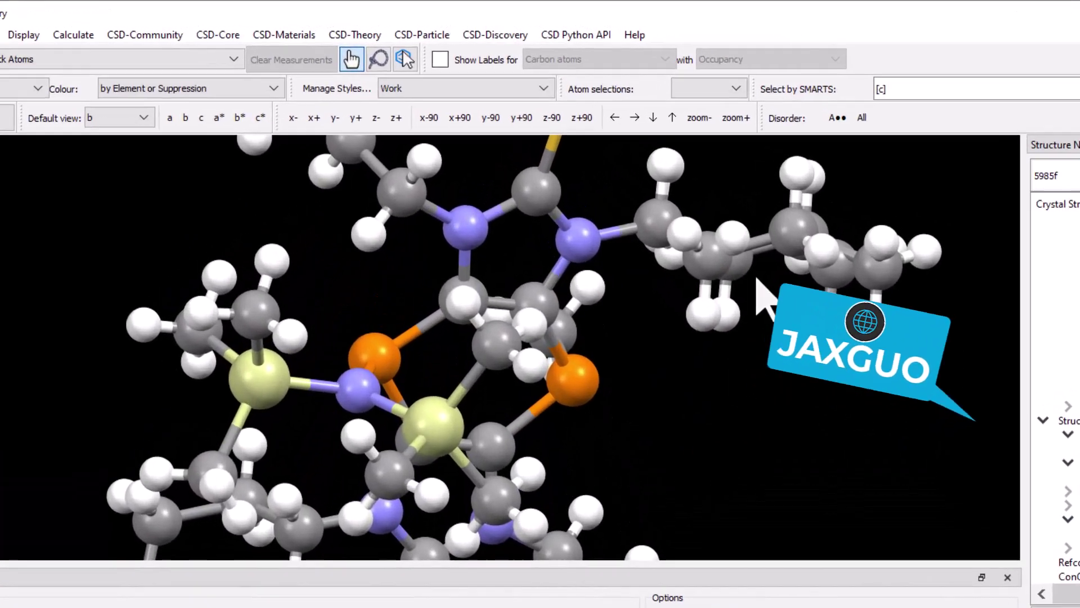
middle_drag(706, 226, 651, 260)
drag(765, 215, 756, 316)
drag(863, 444, 817, 394)
Label the carbon atoms of 5985f with their occupancy, focusing on the disordered alkyl chain
click(436, 66)
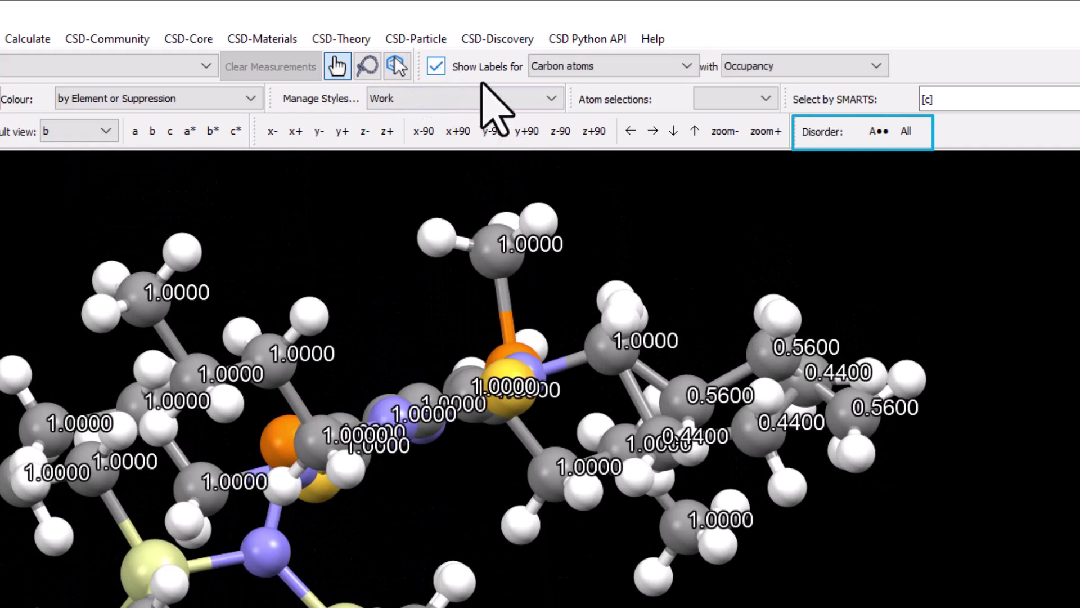
scroll(763, 318, up, 5)
drag(871, 450, 708, 368)
Alternate between the two disorder components of 5985f, ending with only the minor, 0.44-occupancy chain displayed
click(877, 133)
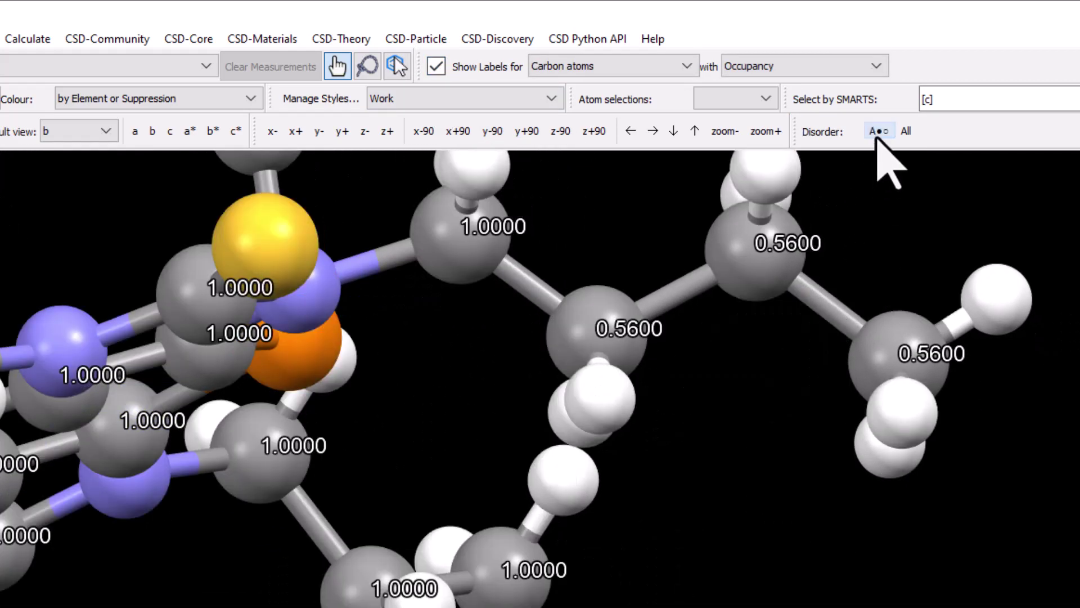
click(877, 133)
click(878, 133)
click(878, 133)
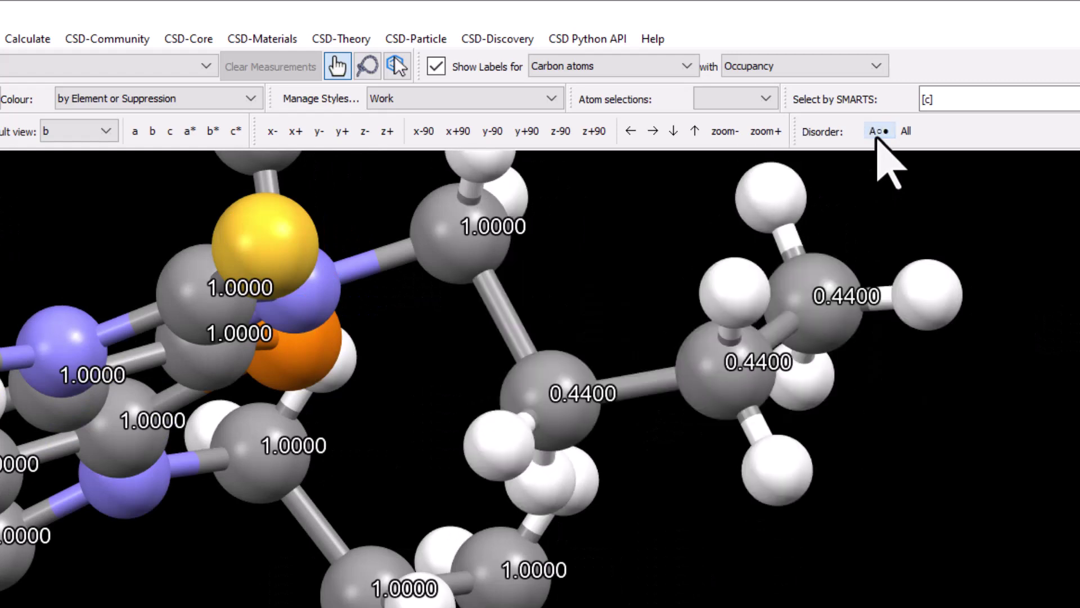
Hide the atom labels and display the structure 4Dy from GEHFAE.cif, oriented so both of its disordered regions are visible
click(436, 66)
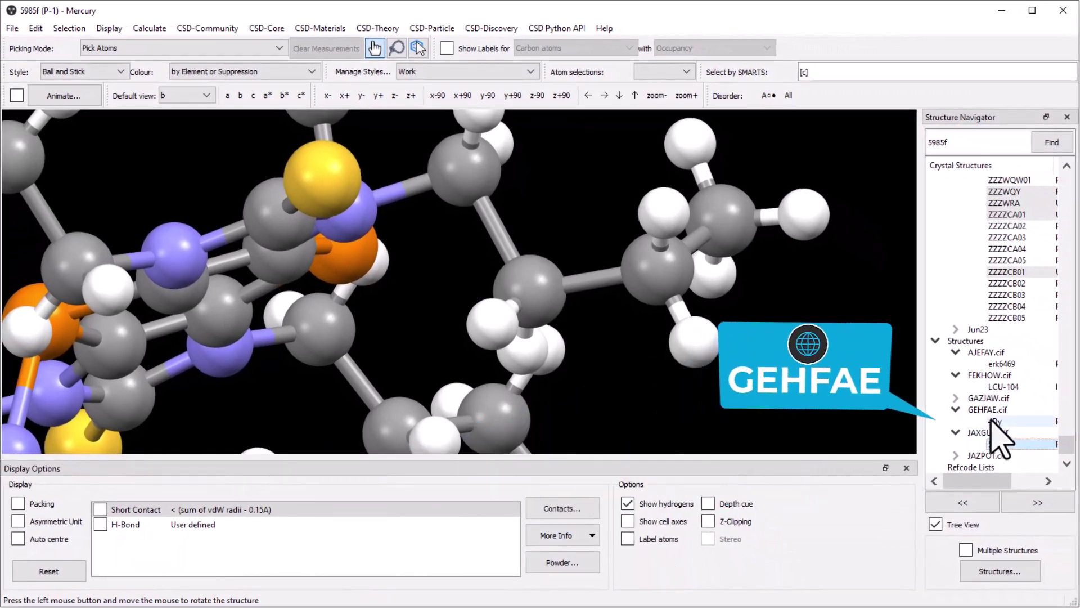
click(993, 421)
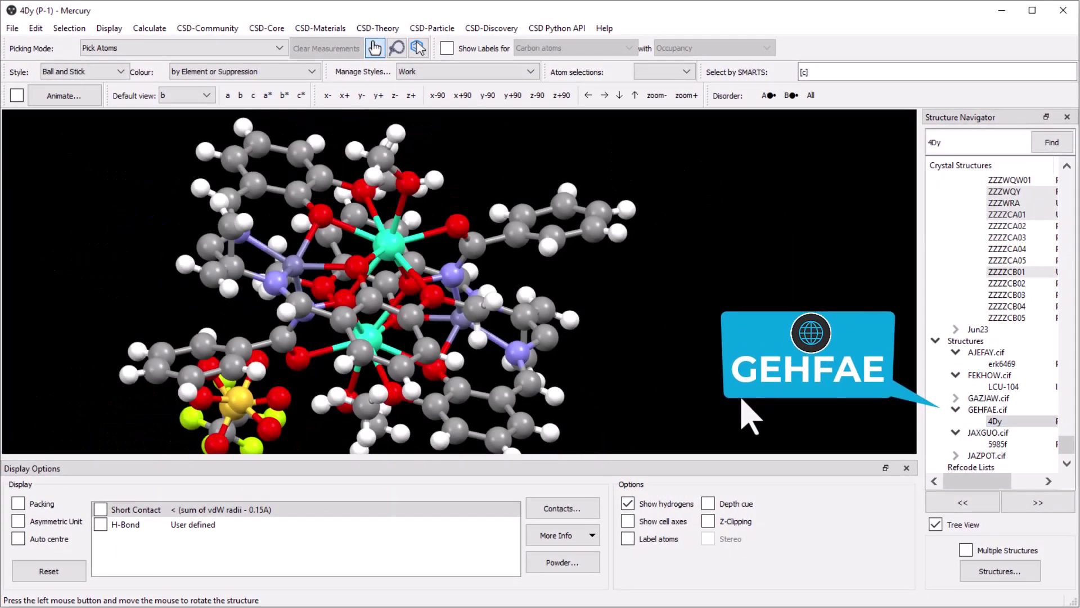
mouse_move(832, 180)
mouse_down()
mouse_move(856, 410)
mouse_move(675, 350)
mouse_move(810, 262)
mouse_move(755, 308)
mouse_move(755, 340)
mouse_move(779, 313)
mouse_move(777, 287)
mouse_move(737, 293)
mouse_move(770, 306)
mouse_up()
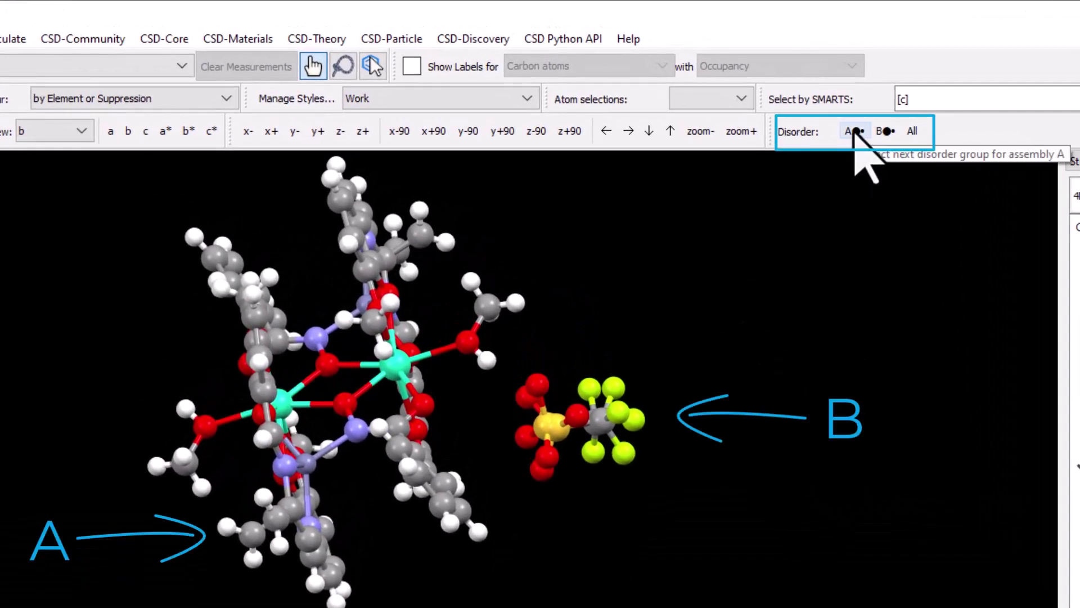
Switch assemblies A and B of 4Dy between their two disorder groups in turn, ending with the major group of each
click(854, 132)
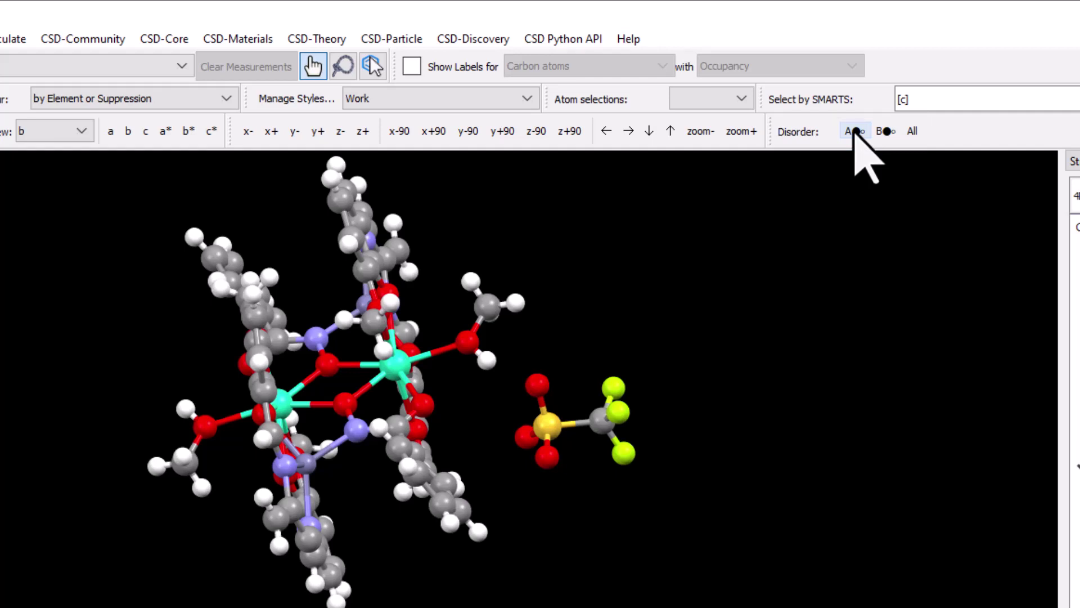
click(855, 131)
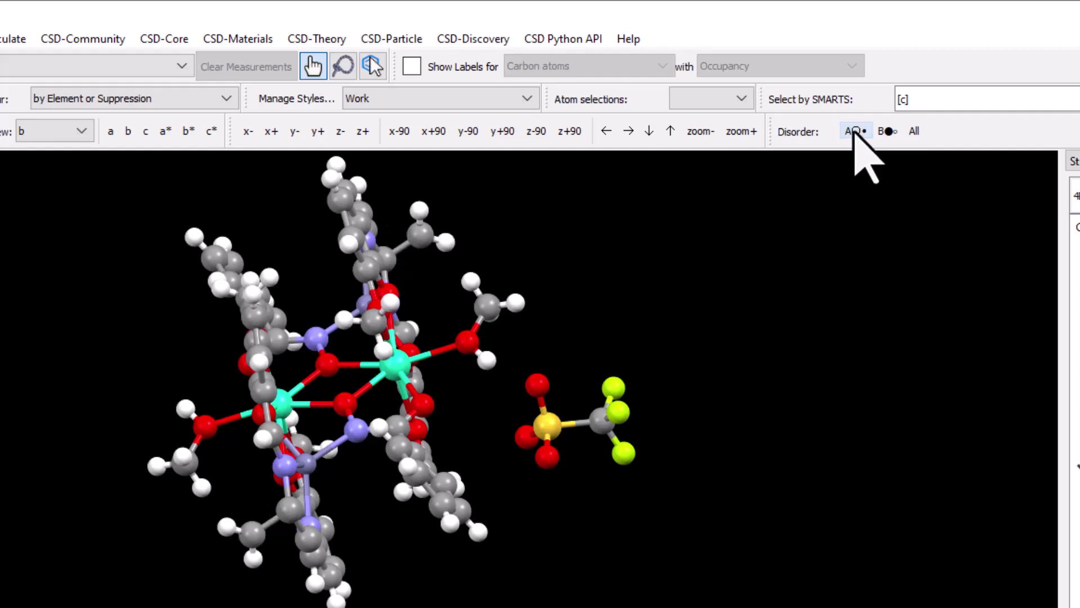
click(894, 132)
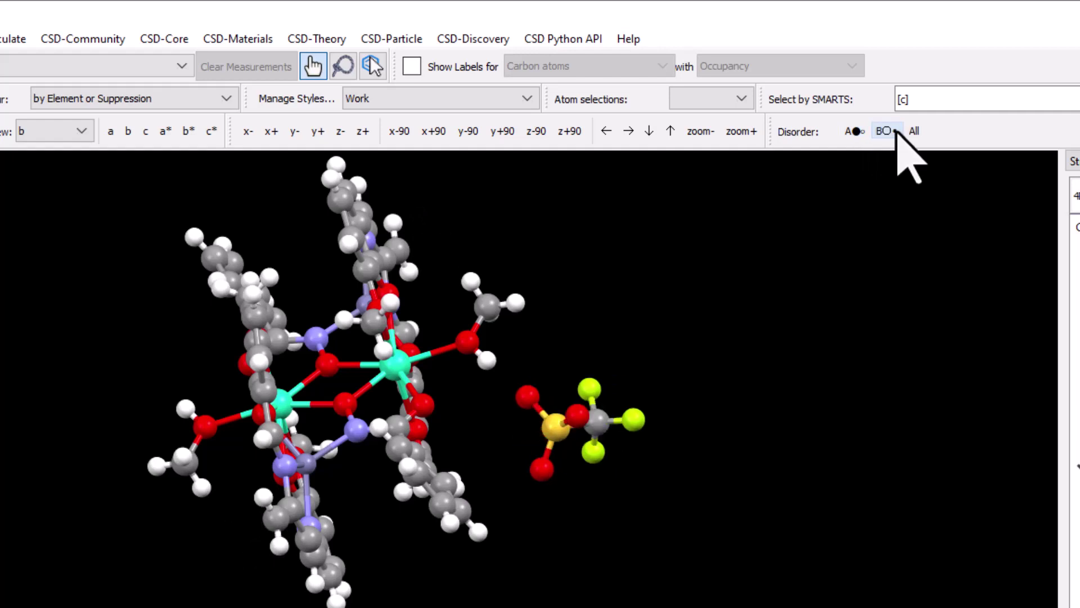
click(896, 131)
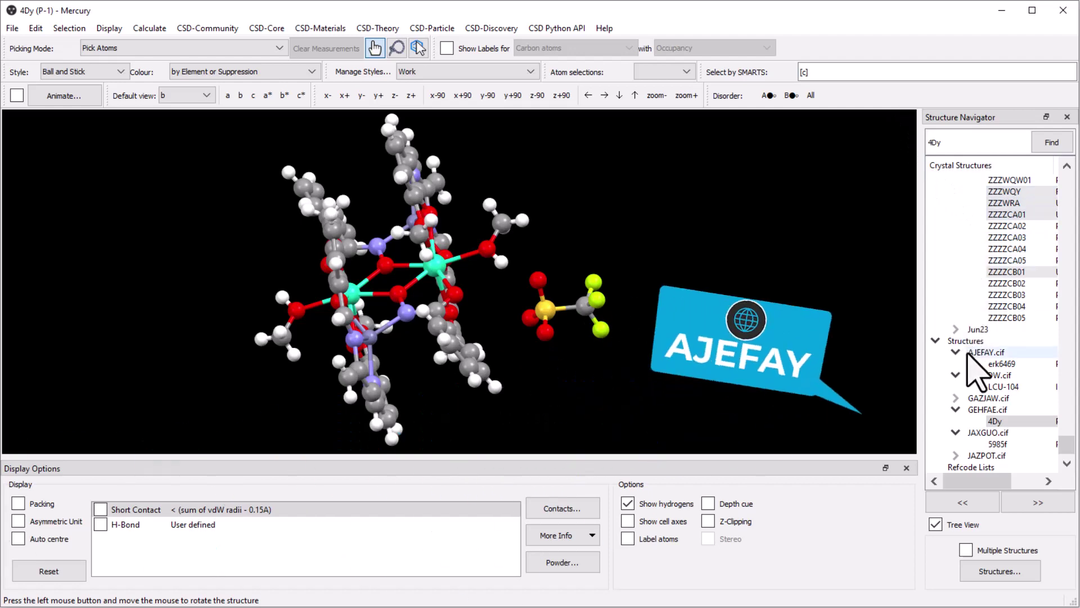
Display erk6469 from AJEFAY.cif and alternate between the two disorder groups of its toluene molecule, ending with the first group
click(1001, 364)
drag(639, 180, 581, 331)
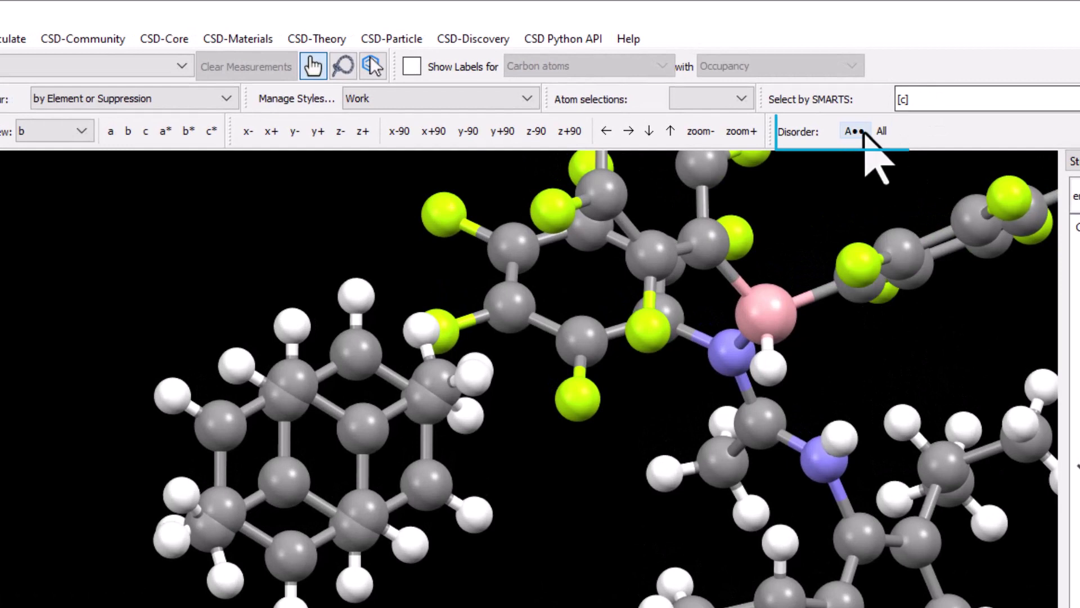
click(864, 131)
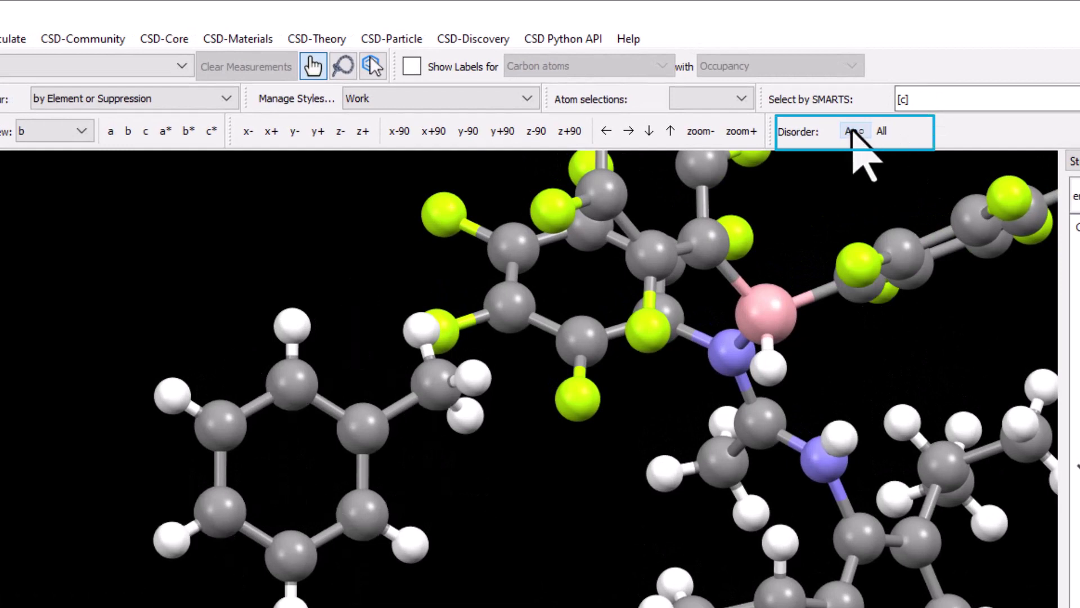
middle_drag(640, 458, 629, 401)
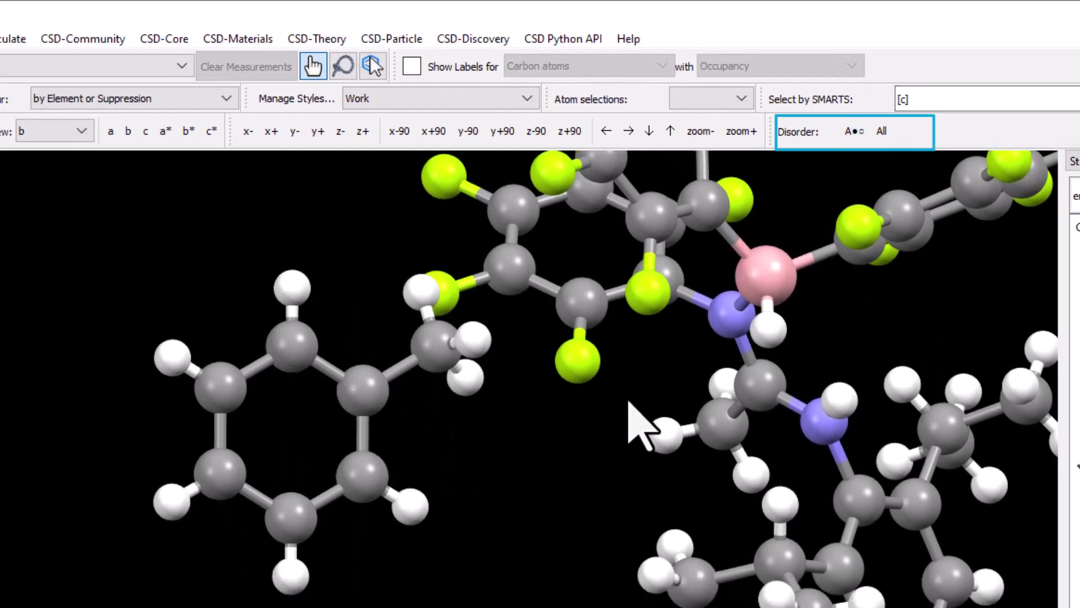
click(854, 131)
click(854, 131)
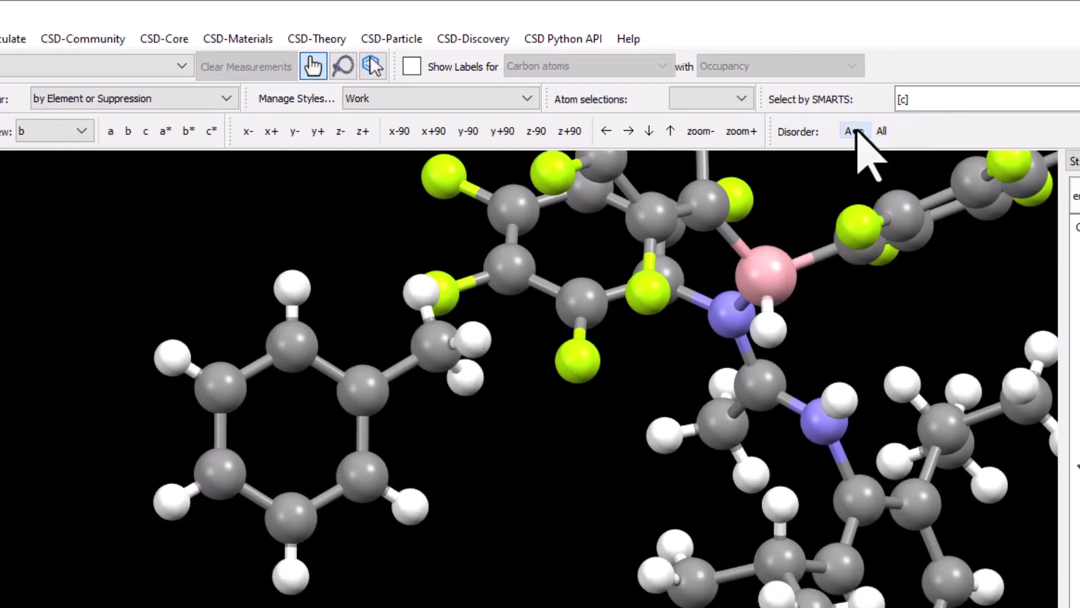
click(855, 131)
click(855, 132)
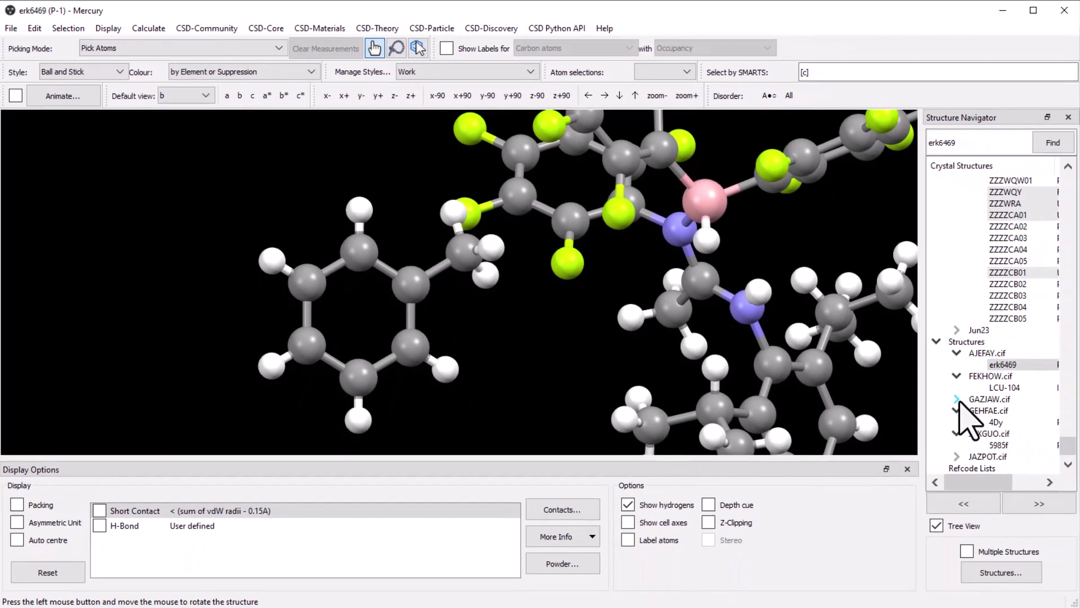
Display the structure CoLi6 from the GAZJAW.cif file, enlarged to show its disordered metal core
click(956, 399)
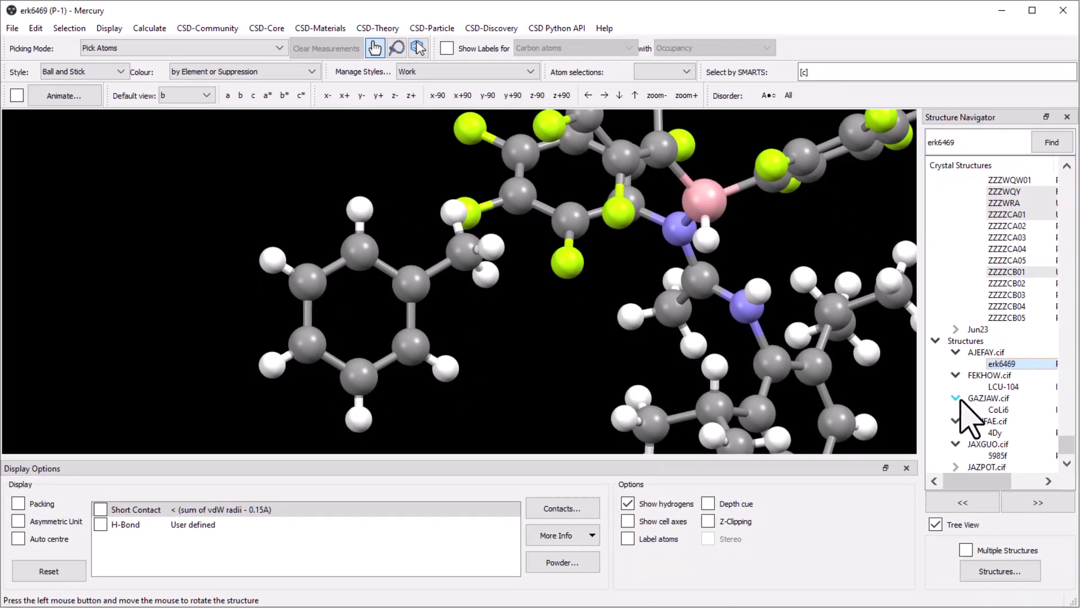
click(1001, 409)
right_drag(649, 220, 597, 400)
middle_drag(598, 345, 548, 341)
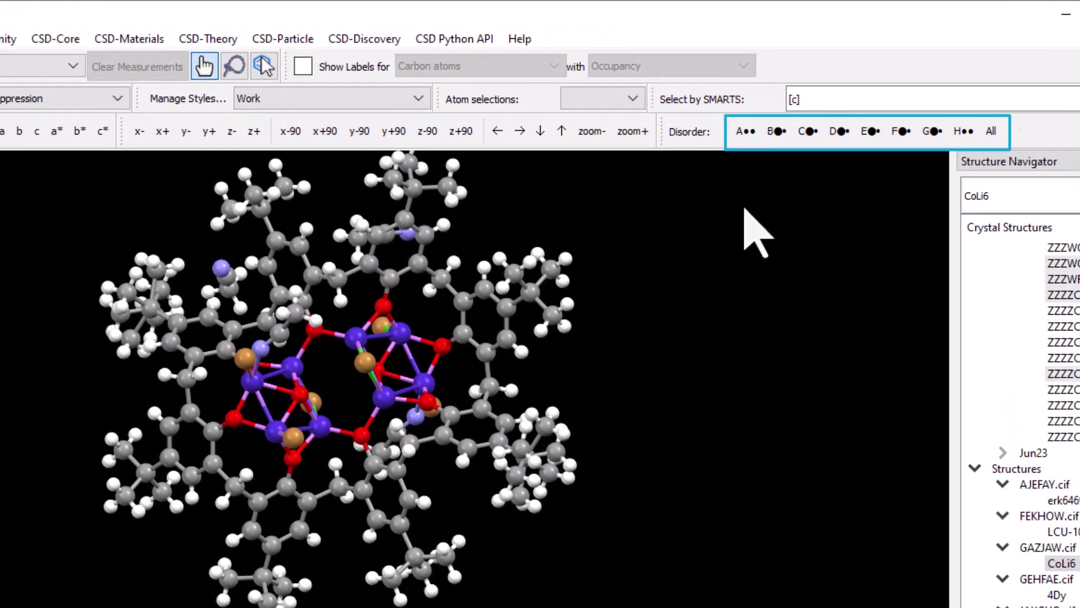
Switch the disorder groups of CoLi6 assemblies C, F, D and E individually, leaving only assembly C on its second group
click(808, 131)
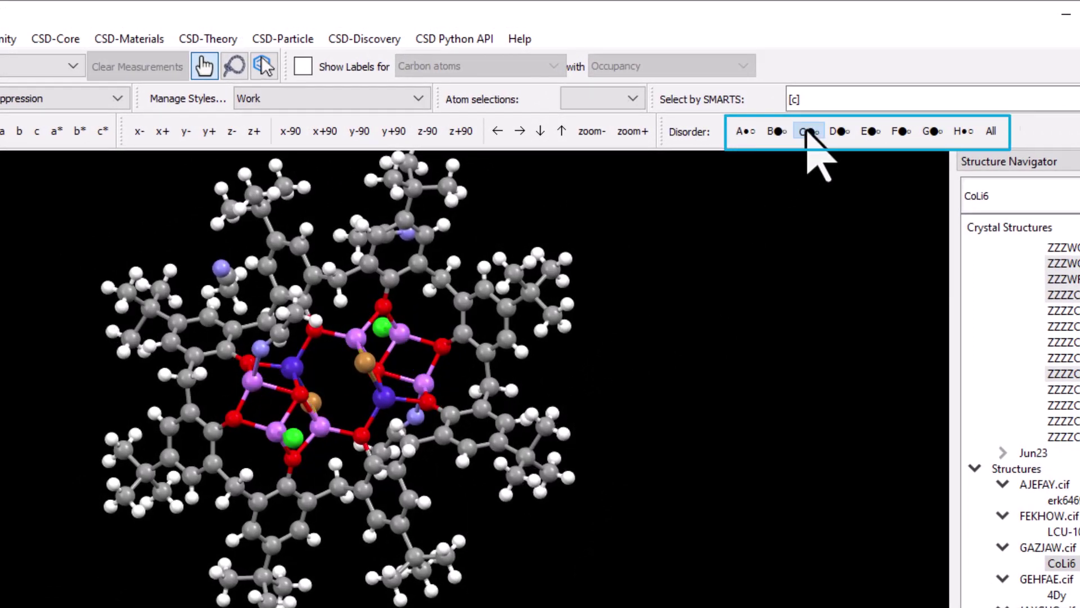
click(900, 133)
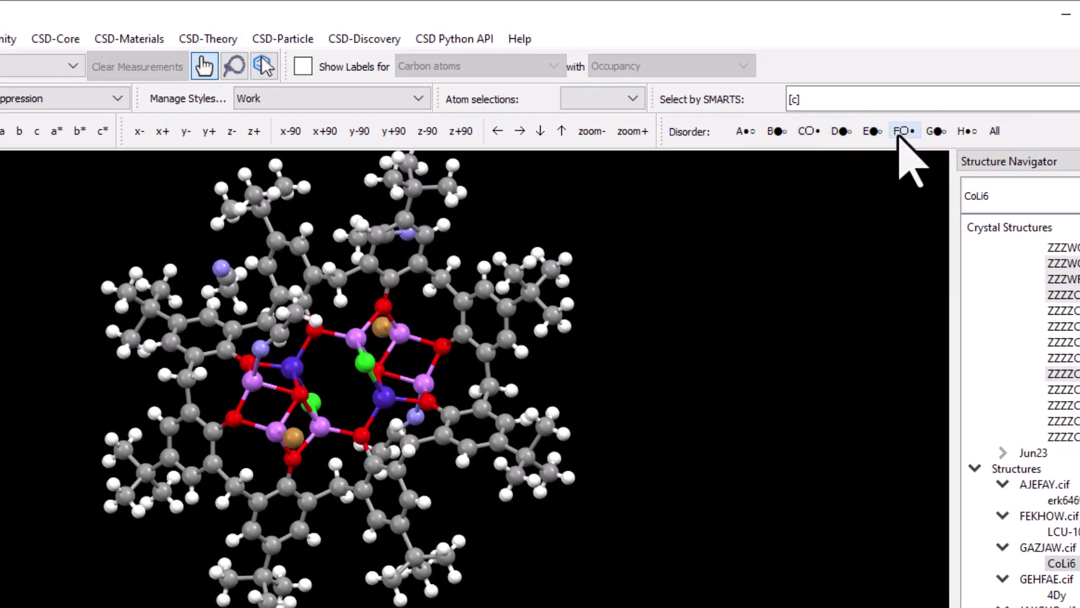
click(841, 132)
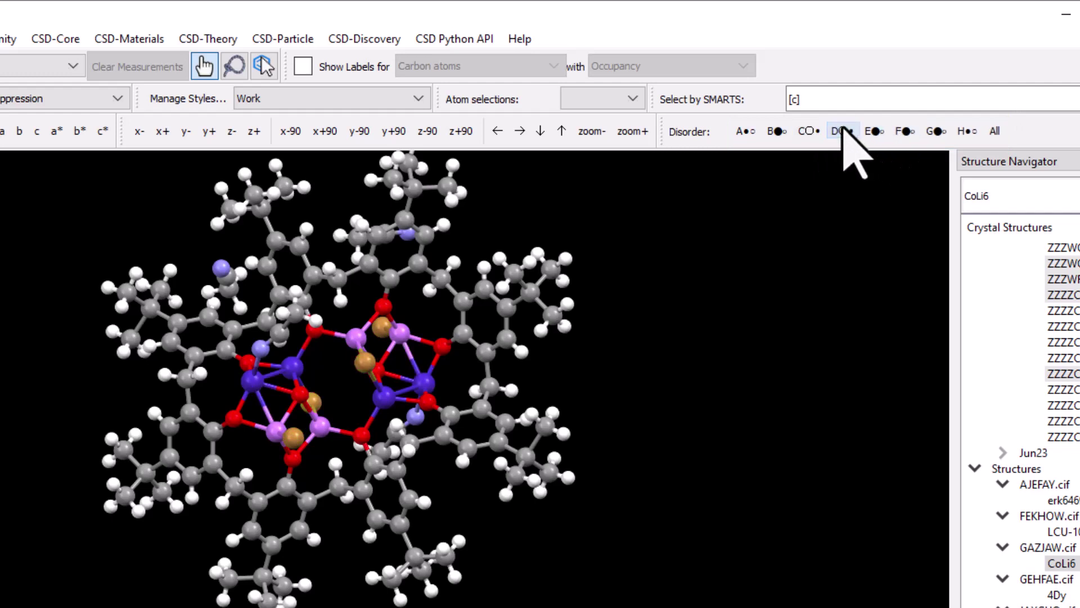
click(841, 132)
click(870, 131)
click(870, 131)
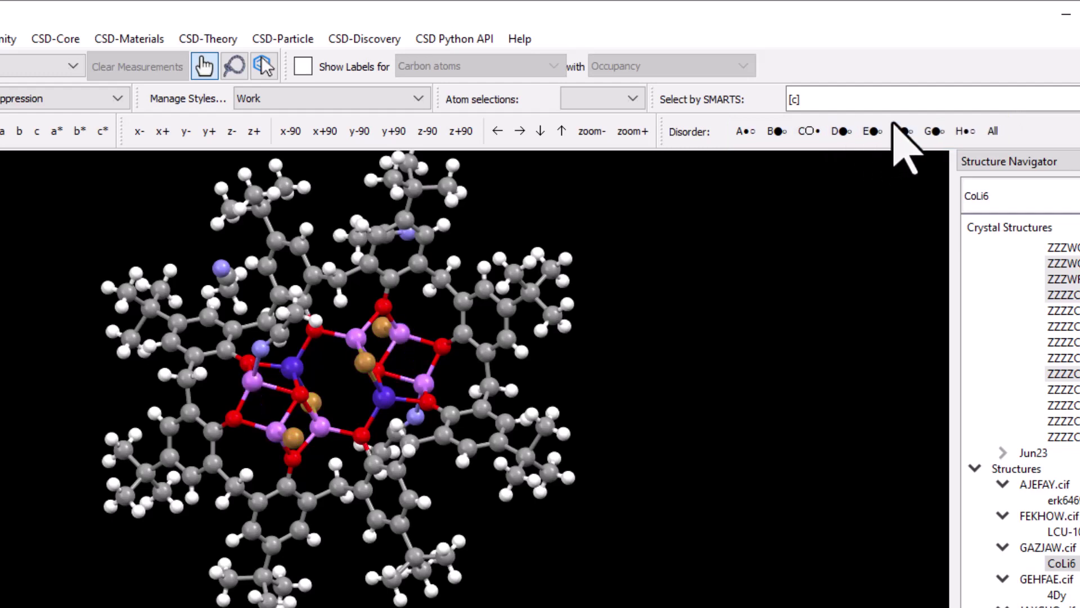
click(938, 127)
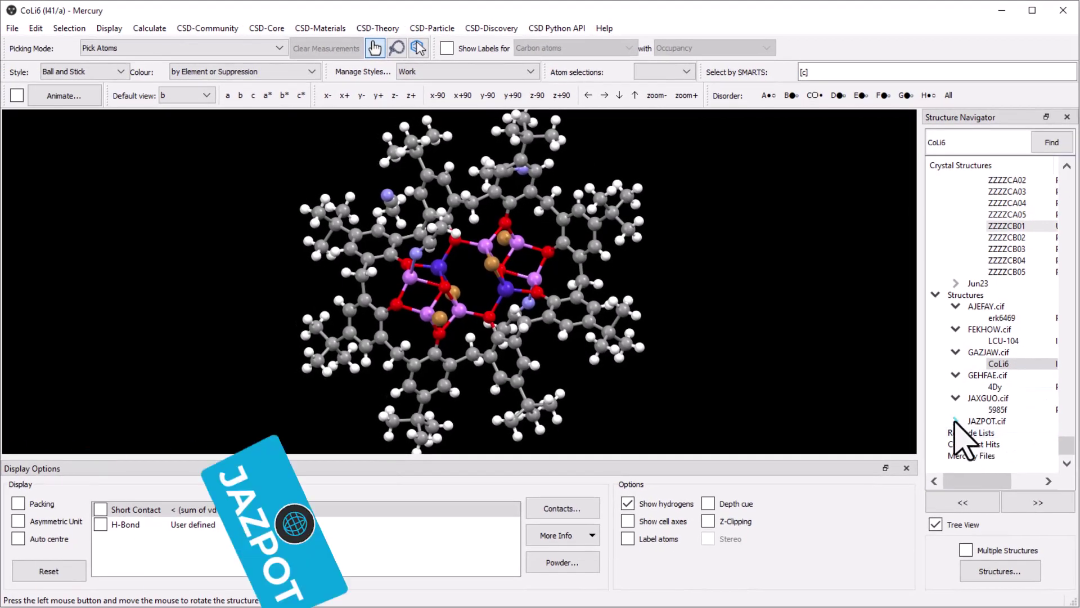
Display structure 3 from the JAZPOT.cif file and view it from several orientations
click(955, 421)
click(995, 432)
drag(462, 280, 712, 275)
drag(466, 254, 601, 380)
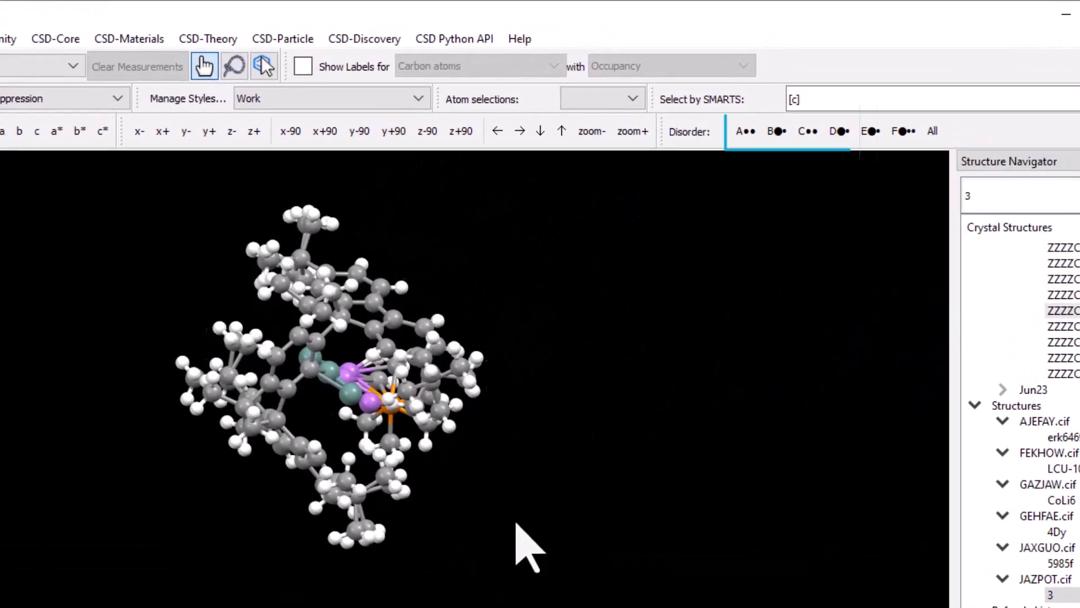
drag(516, 523, 446, 475)
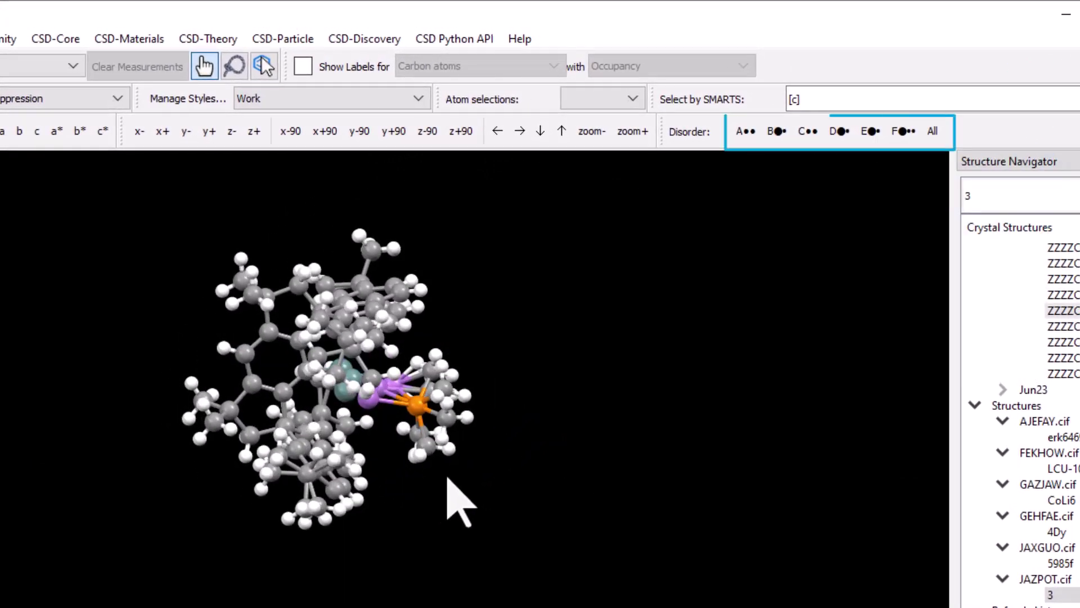
Label the Non C,H atoms of structure 3 with their occupancy, focusing on the disordered metal centre
right_drag(498, 208, 506, 347)
mouse_move(506, 352)
mouse_down()
mouse_move(345, 391)
mouse_move(400, 356)
mouse_move(425, 366)
mouse_move(400, 369)
mouse_move(444, 337)
mouse_up()
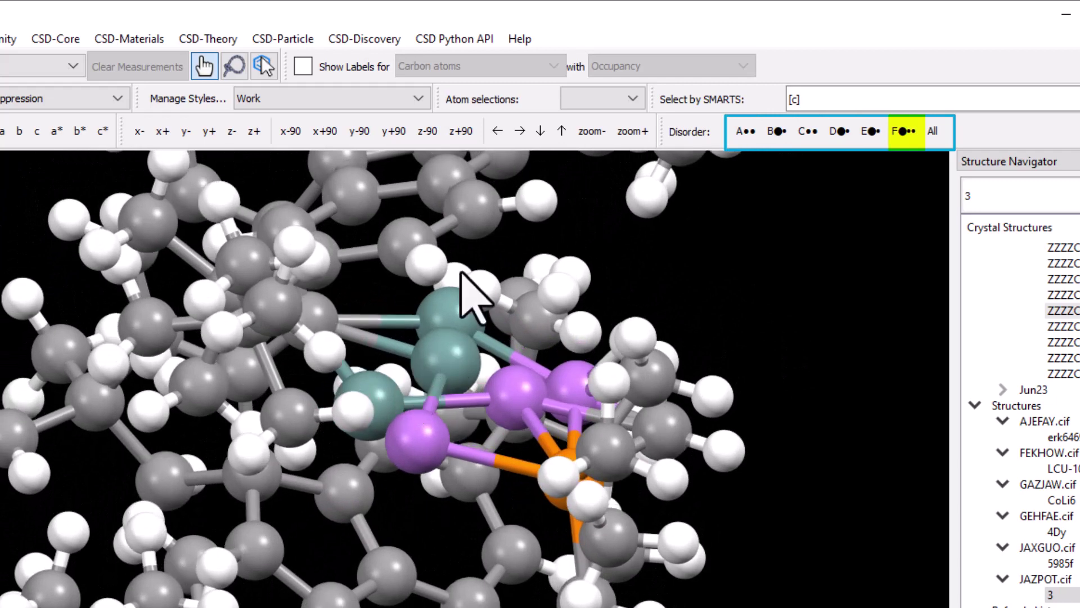
click(303, 66)
mouse_move(601, 313)
mouse_down()
mouse_move(579, 357)
mouse_move(559, 345)
mouse_move(607, 268)
mouse_up()
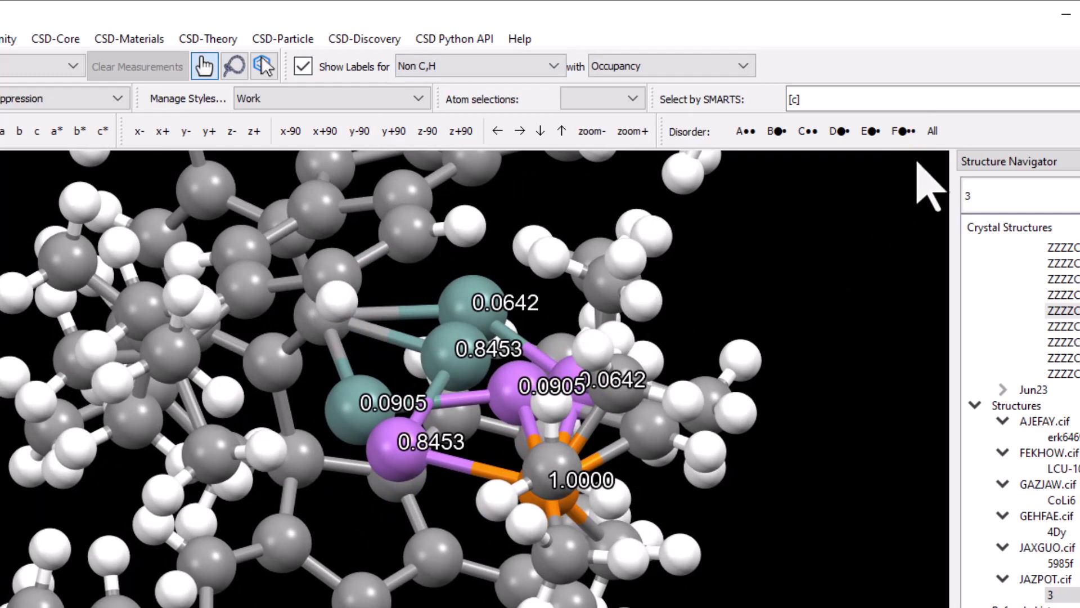
Cycle through the three disorder groups of assembly F in structure 3, ending with the 0.0642-occupancy group displayed
click(906, 132)
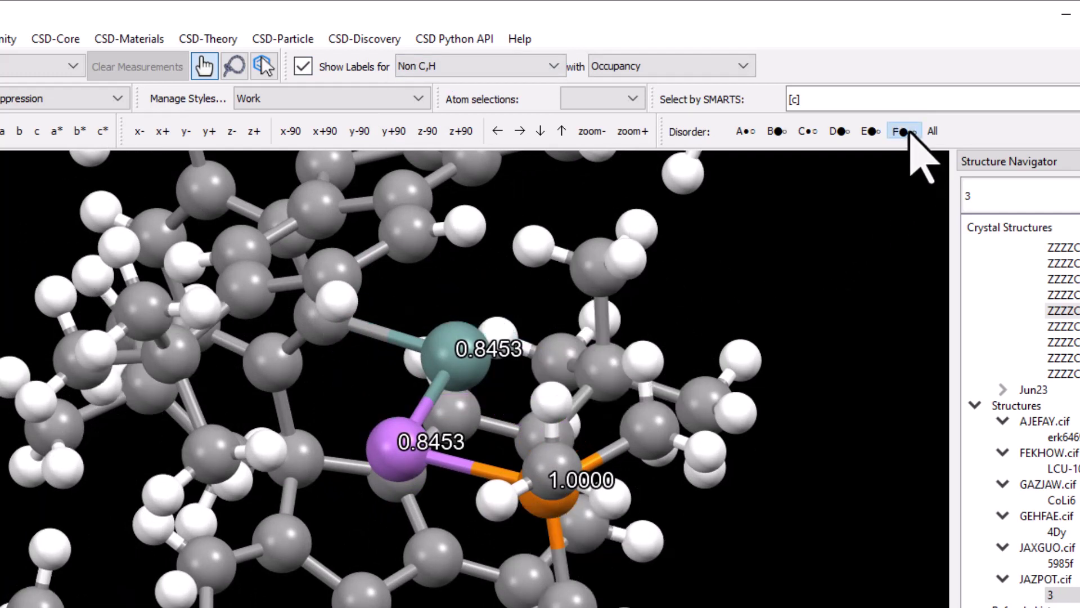
click(905, 131)
click(907, 131)
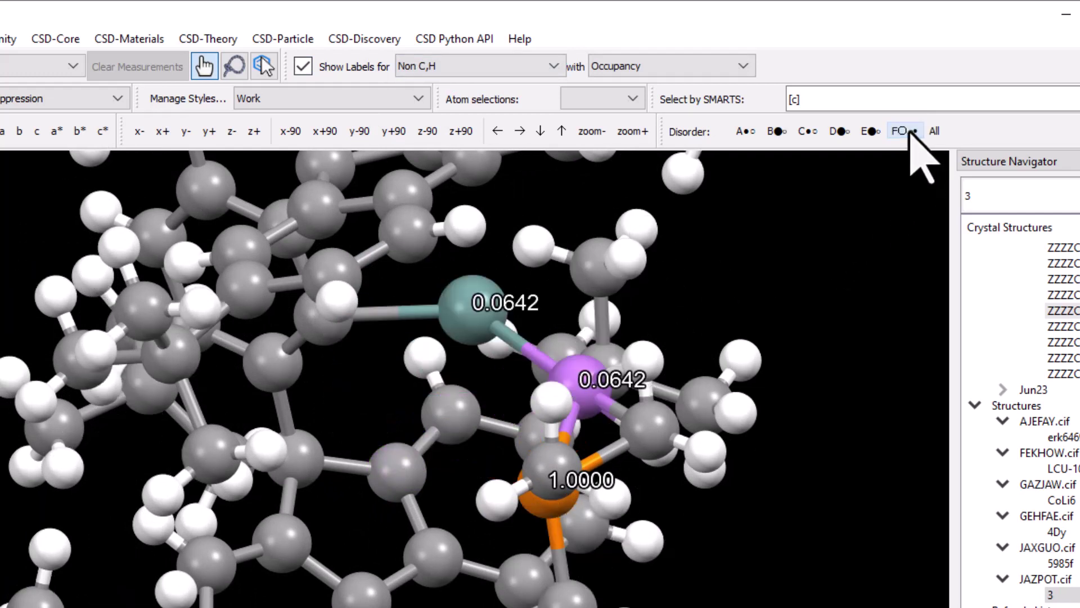
click(907, 132)
click(907, 132)
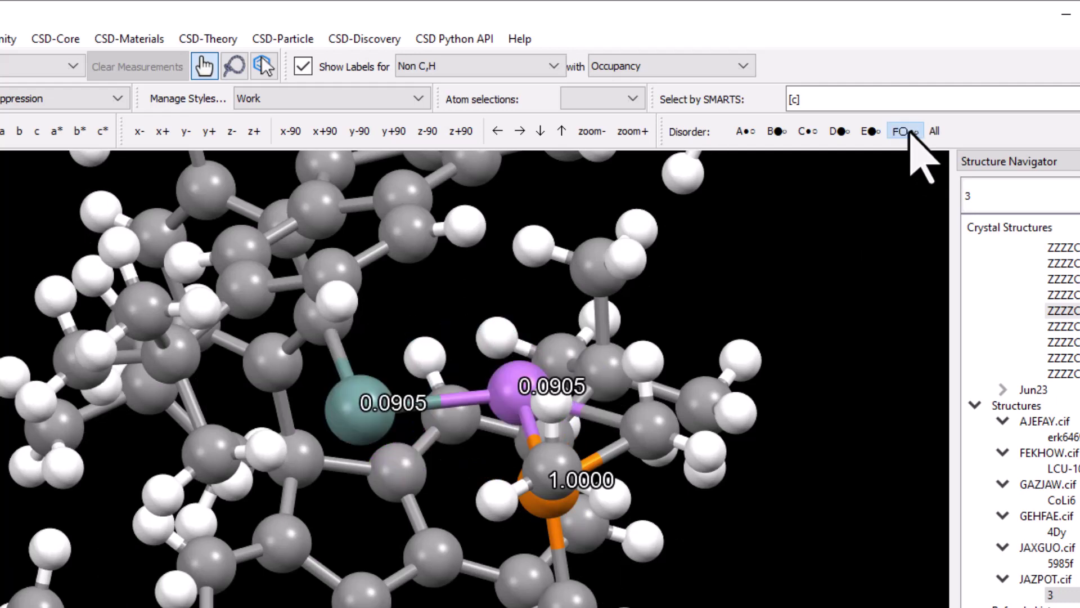
click(907, 131)
right_drag(870, 263, 832, 451)
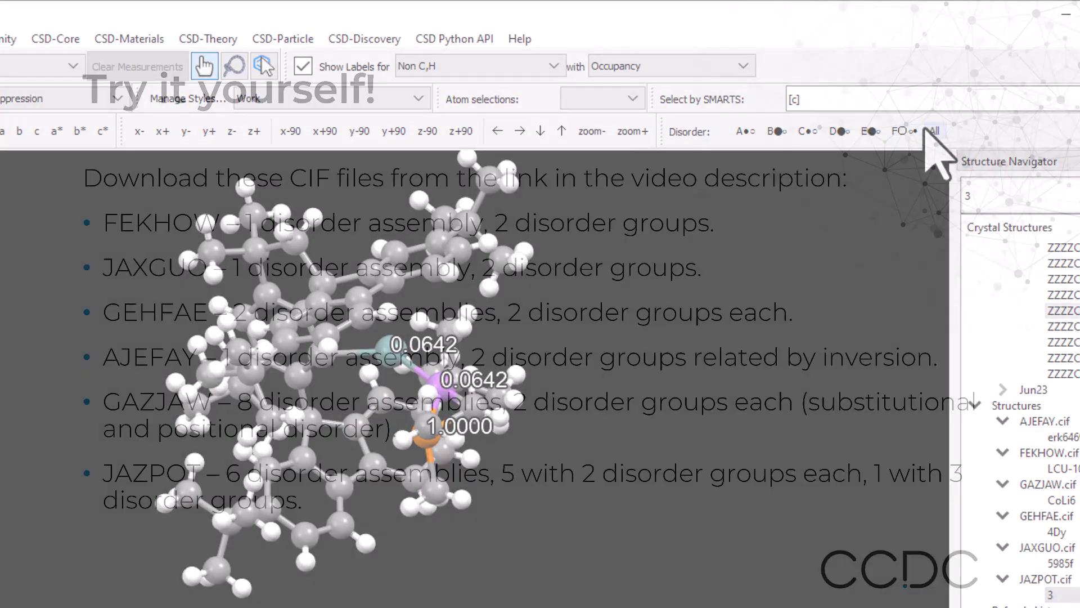